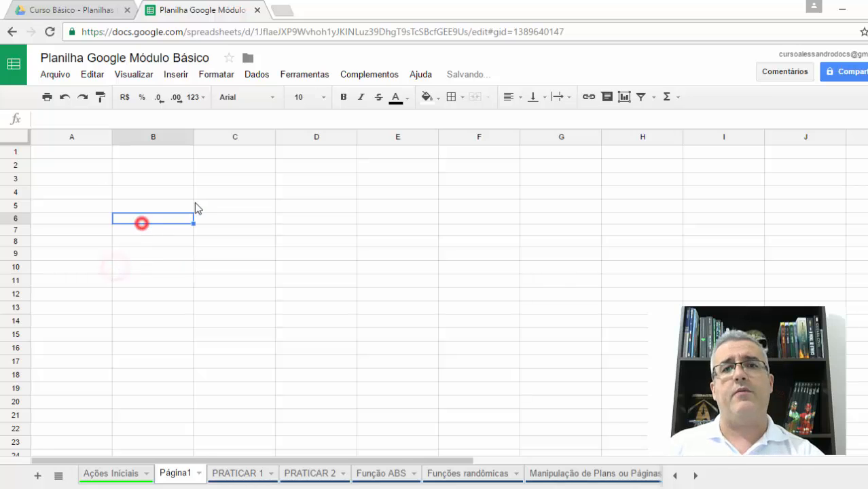
click(197, 204)
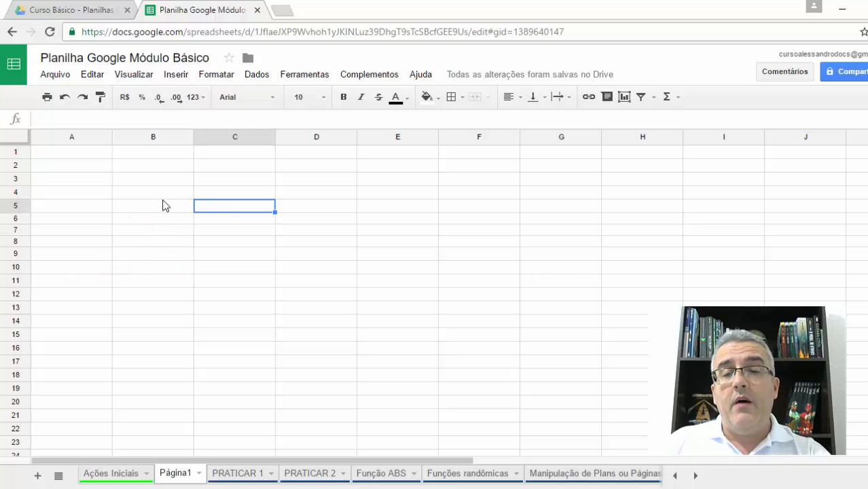
click(155, 178)
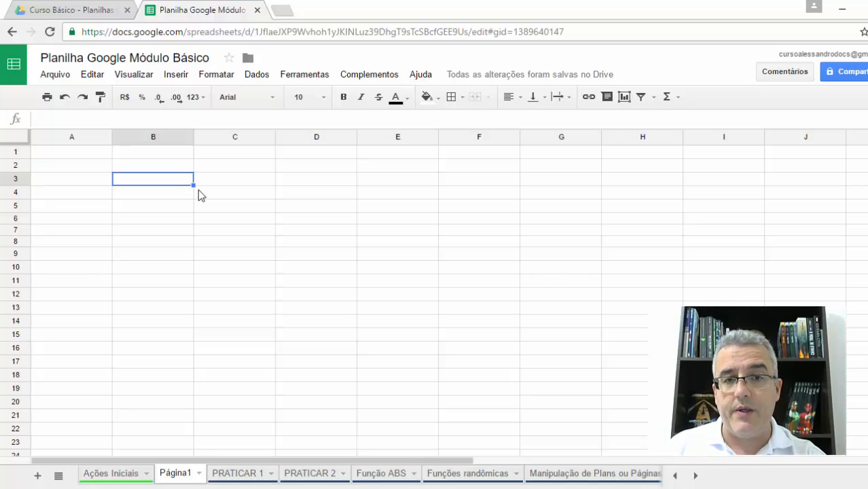
click(221, 192)
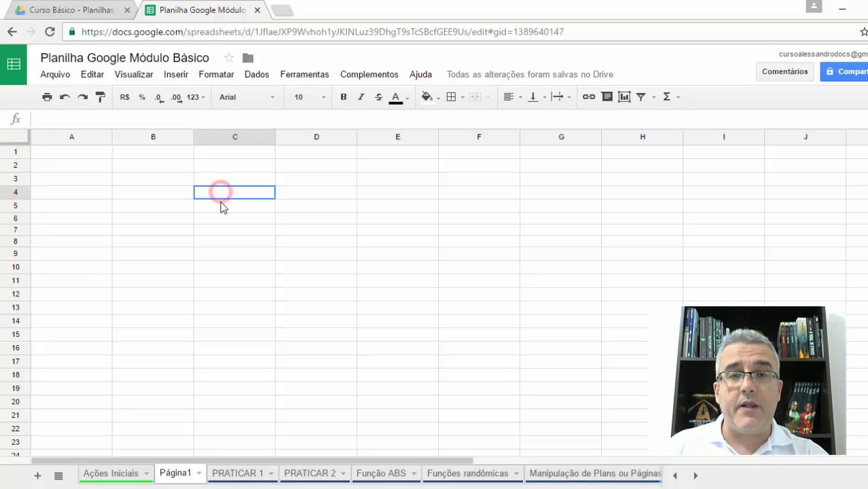
drag(221, 202, 396, 310)
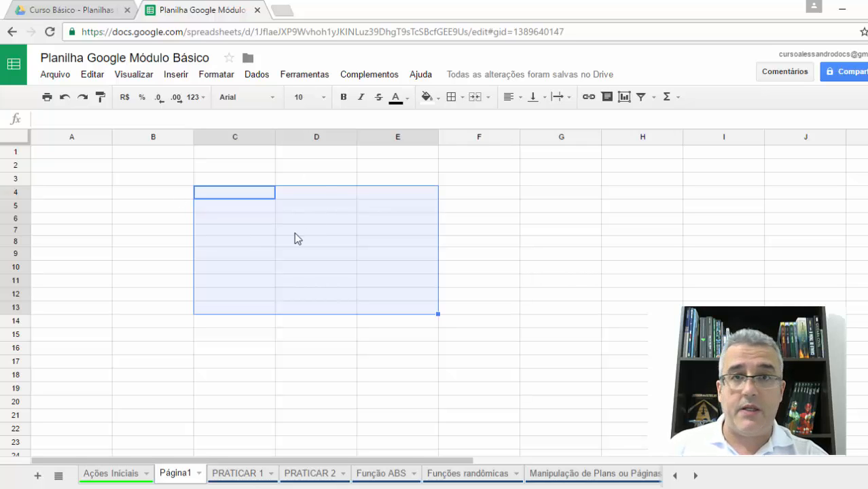
click(174, 207)
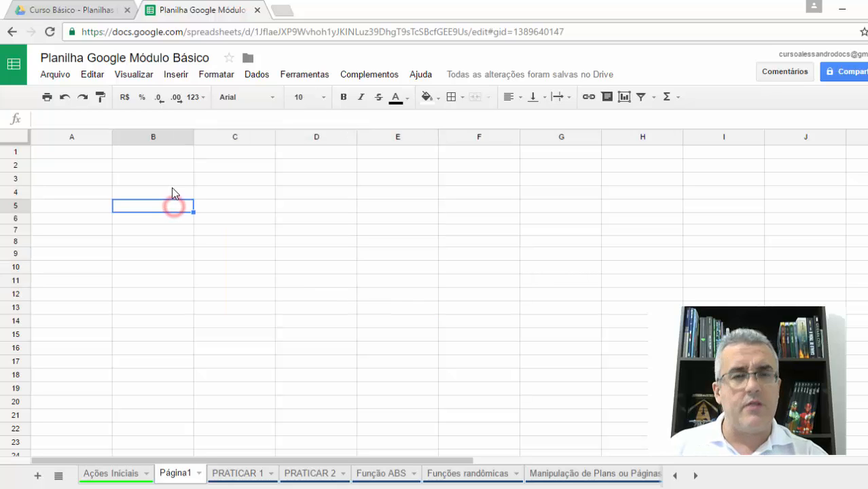
Select the range B3:B11 on the Página1 sheet and enter 23 in cell B3.
drag(162, 180, 172, 285)
text(23)
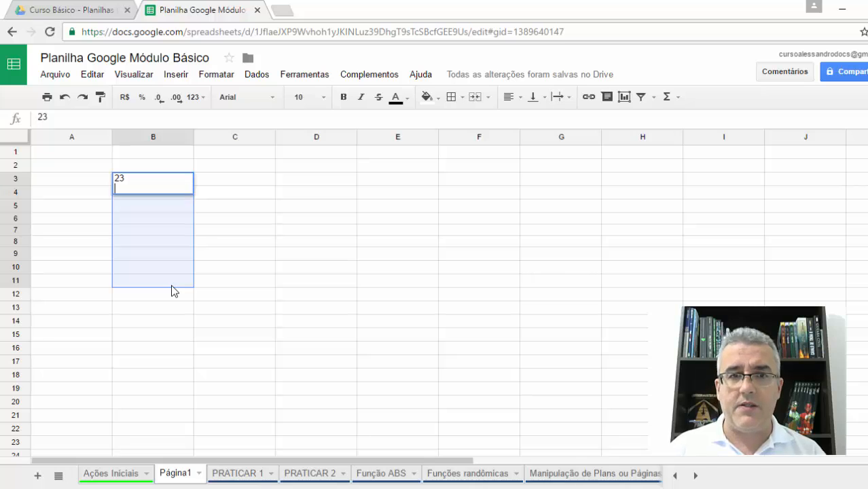
key(Return)
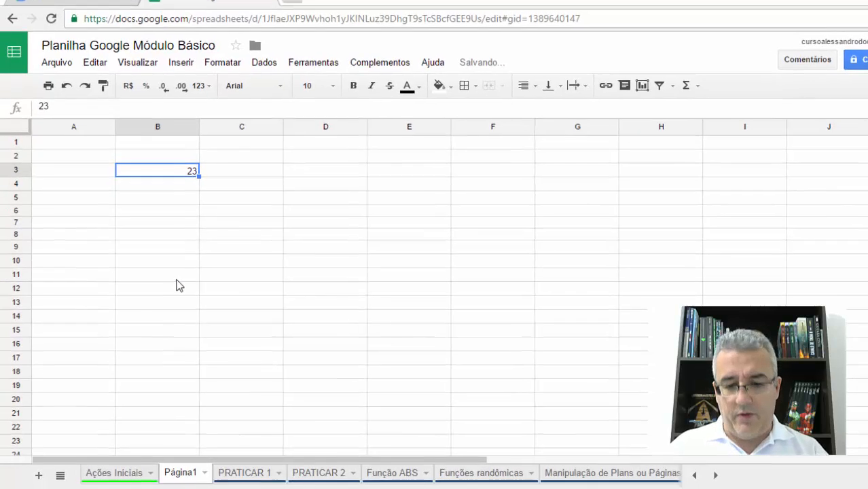
Copy the value in B3 into the cells B4 to B10.
key(ctrl+c)
key(Down)
key(shift+Down)
key(shift+Down)
key(shift+Down)
key(shift+Down)
key(shift+Down)
key(shift+Down)
key(ctrl+v)
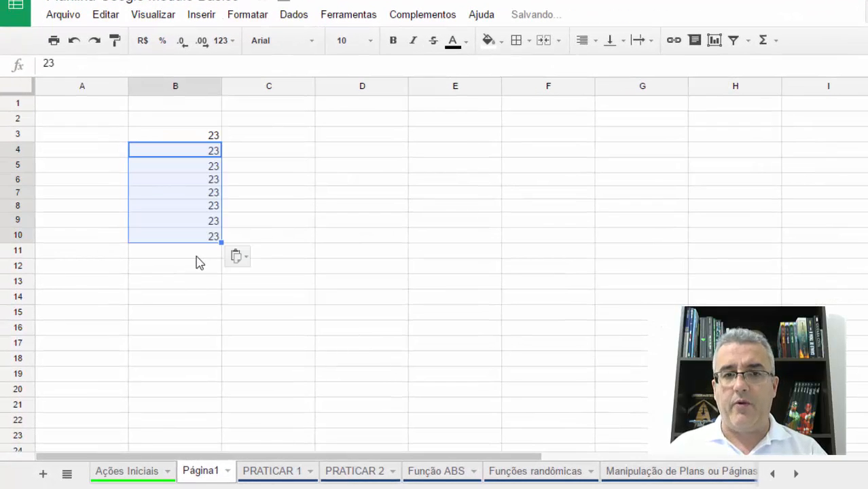
key(Up)
key(Right)
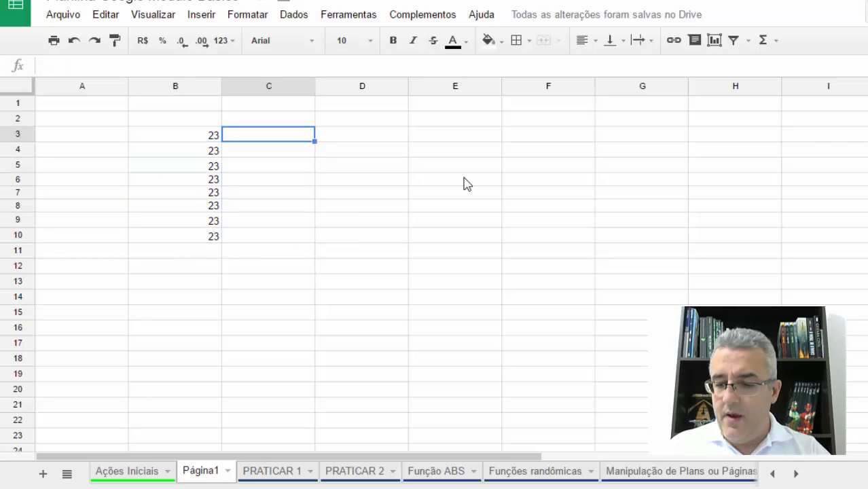
text(=S)
key(BackSpace)
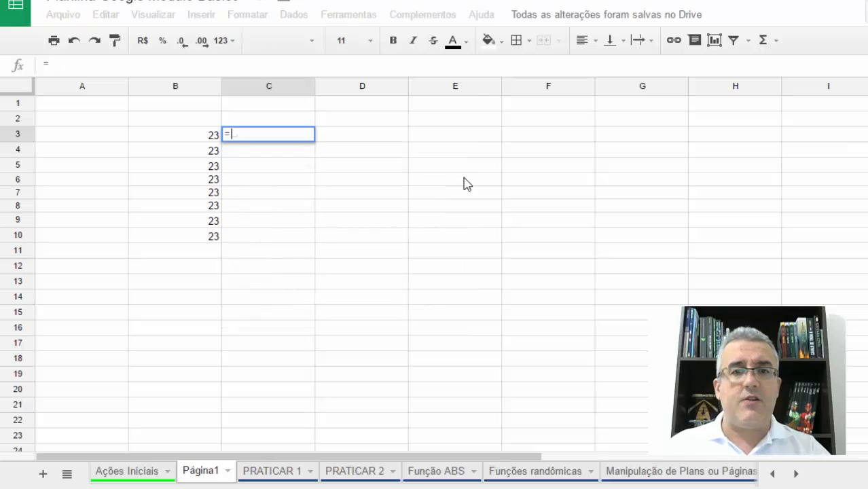
click(197, 139)
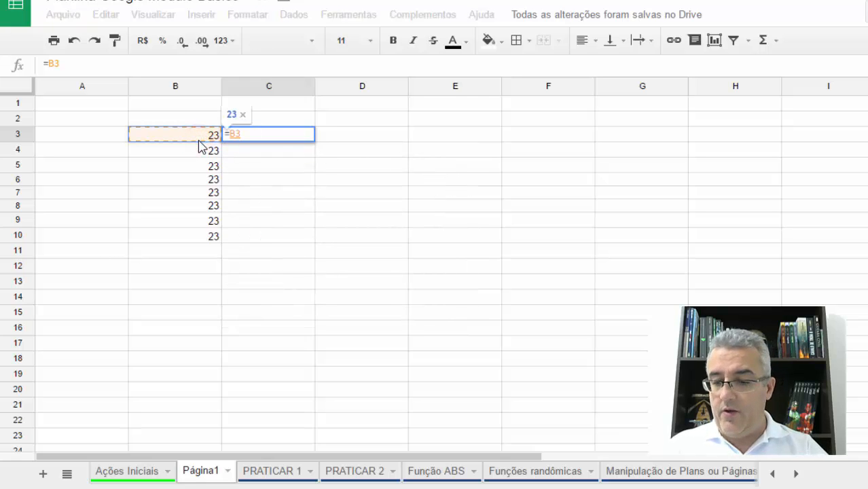
text(+)
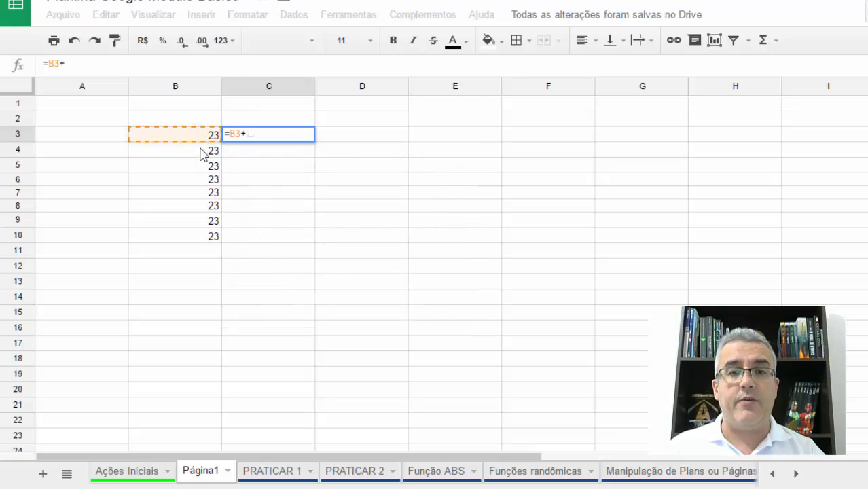
key(Escape)
Sum the range B3:B10 in cell C3 with the SOMA function.
text(=)
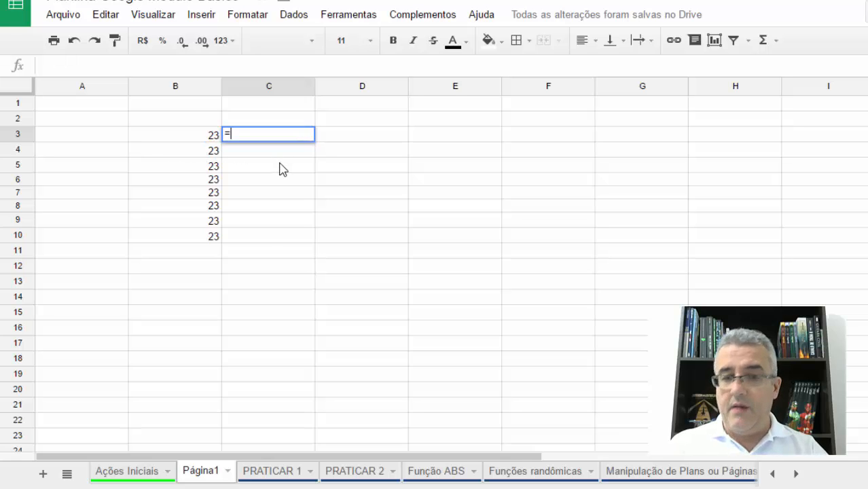
text(soma()
key(Left)
key(shift+Down)
key(shift+Down)
key(shift+Down)
key(shift+Down)
key(shift+Down)
key(shift+Down)
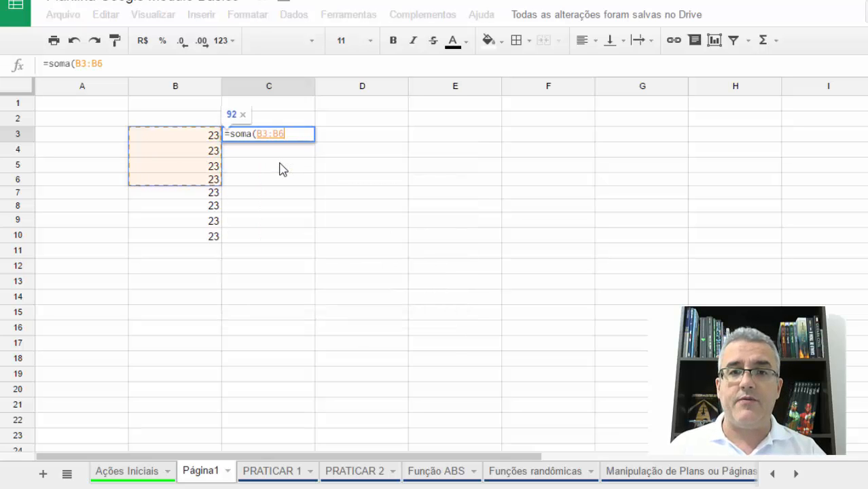
key(shift+Down)
key(Return)
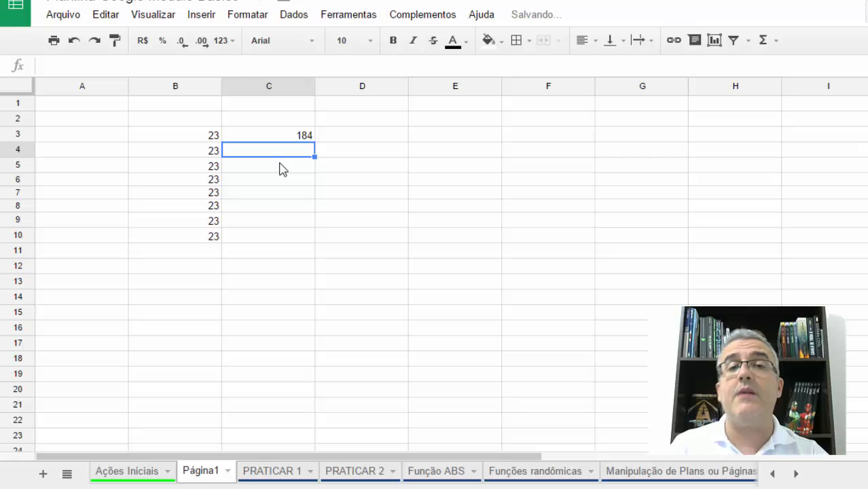
Inspect the range argument of the SOMA formula in C3 and clear the cell.
key(Up)
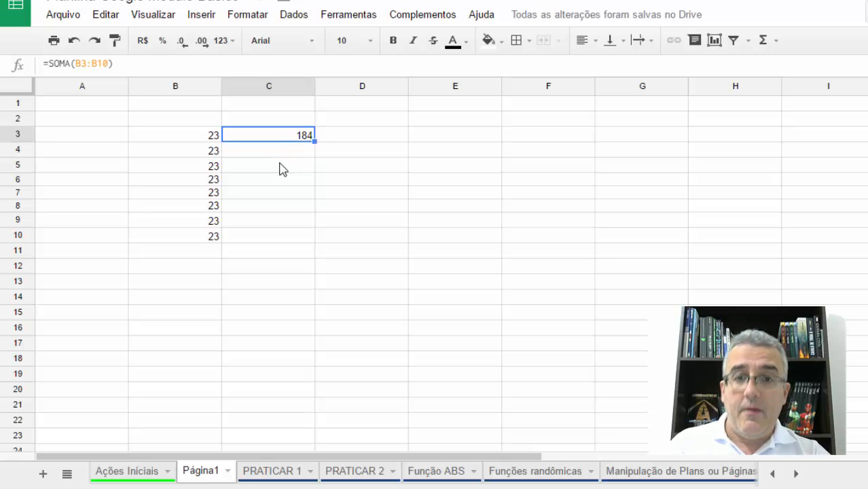
key(F2)
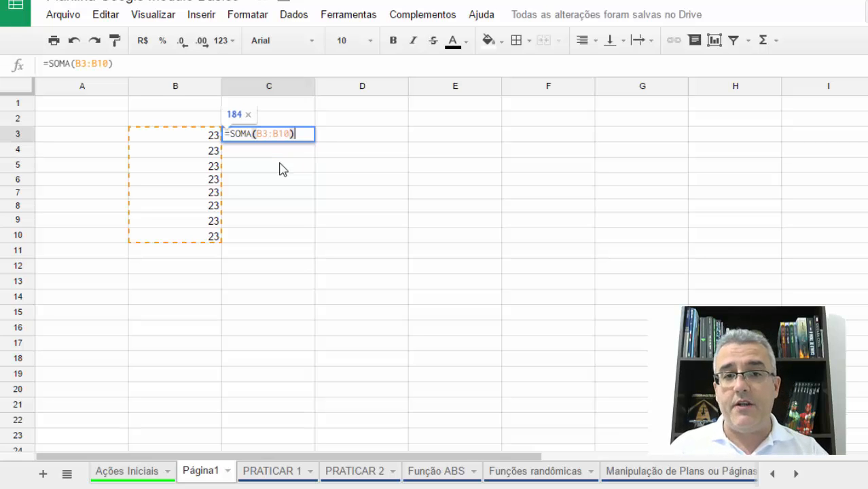
click(253, 137)
drag(252, 137, 300, 132)
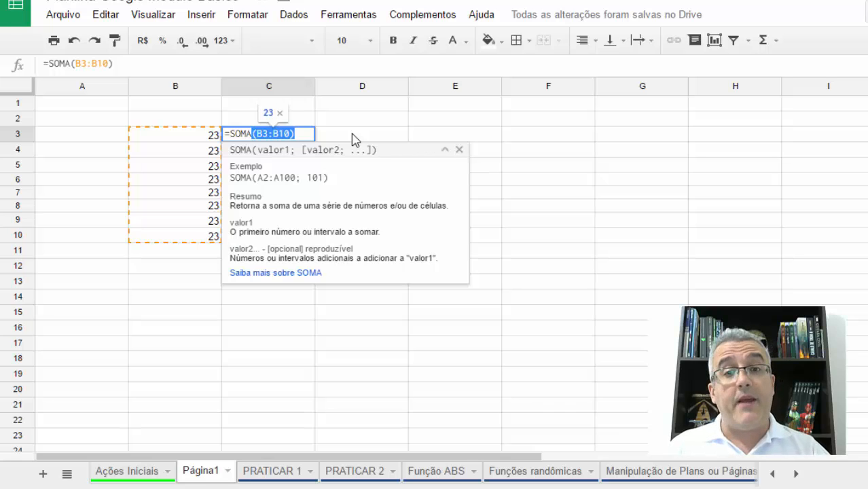
key(Return)
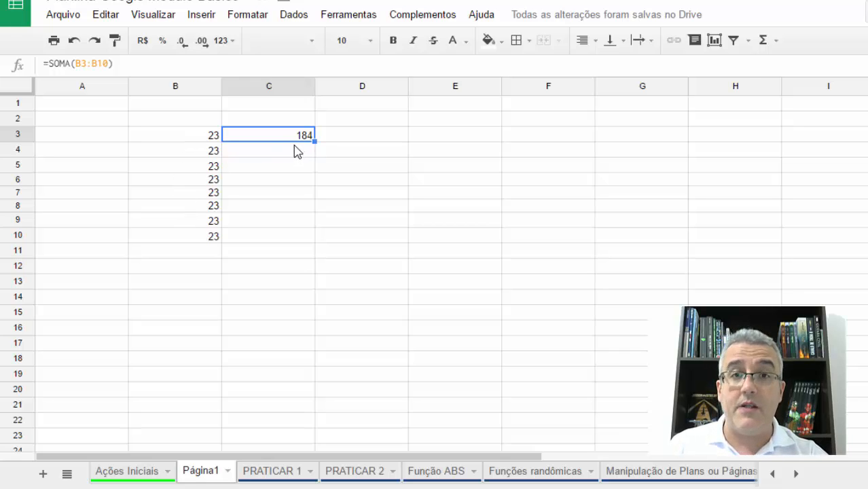
key(Delete)
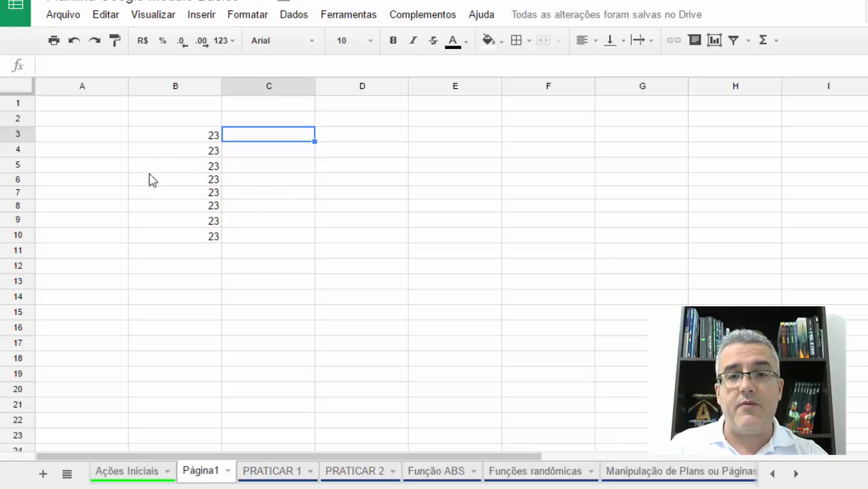
Define a named range called Valores for the cells B3:B10 on Página1.
drag(201, 133, 197, 240)
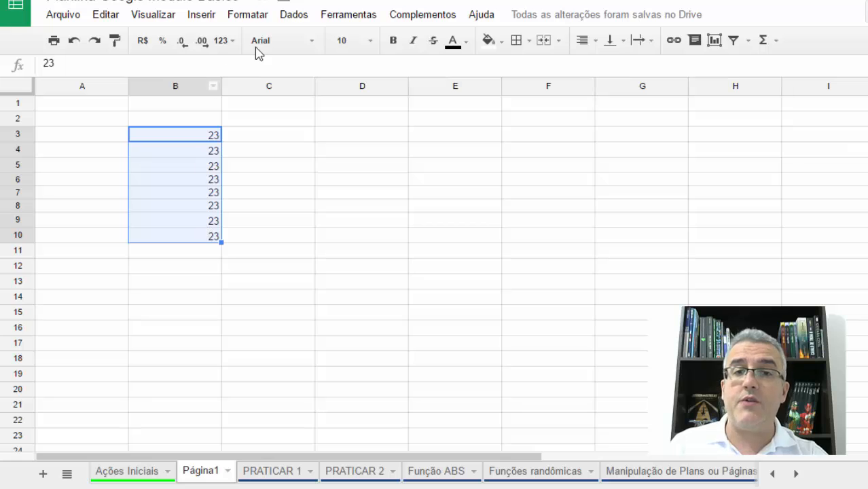
click(236, 19)
mouse_move(211, 22)
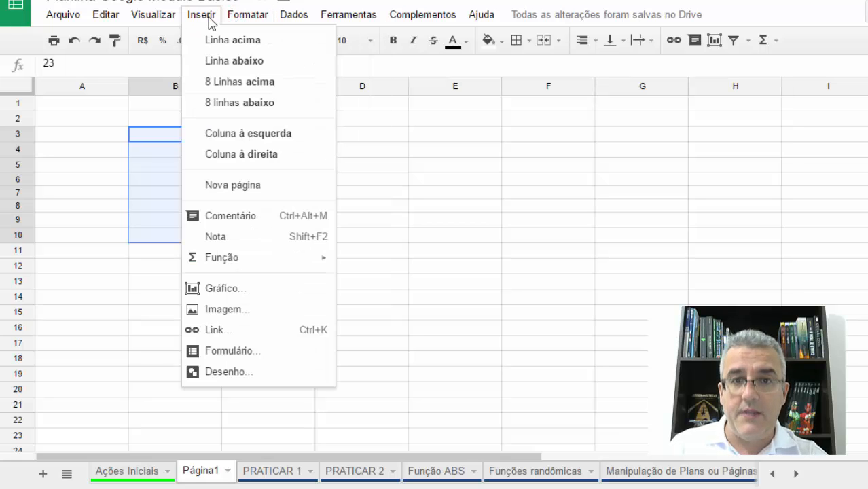
mouse_move(265, 24)
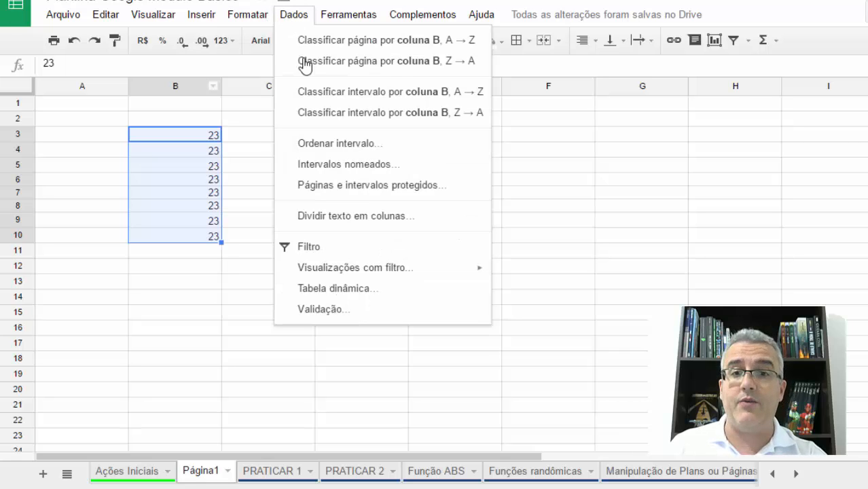
click(357, 170)
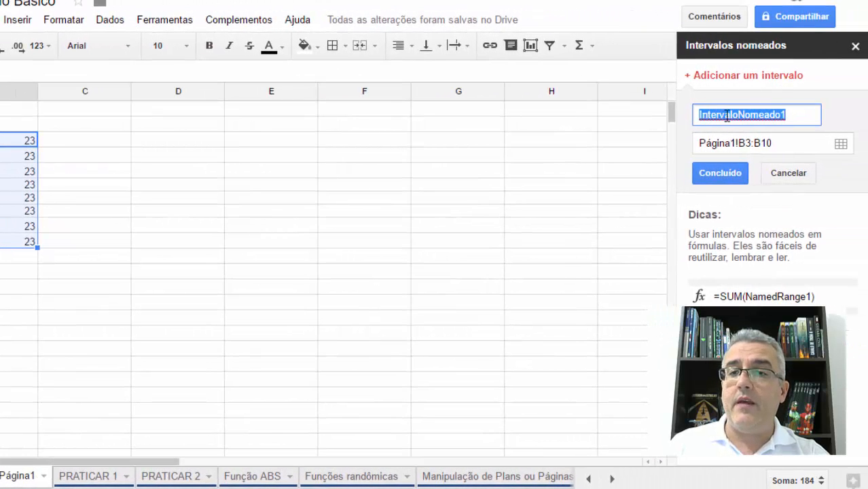
click(798, 114)
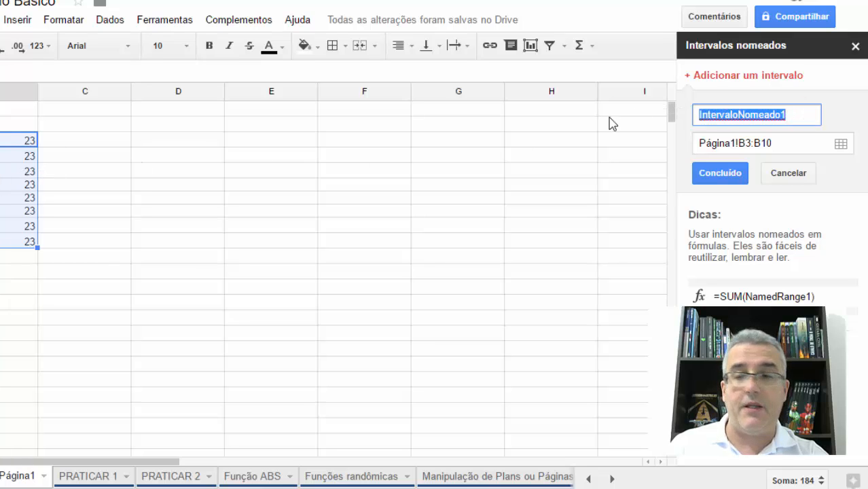
text(Valores)
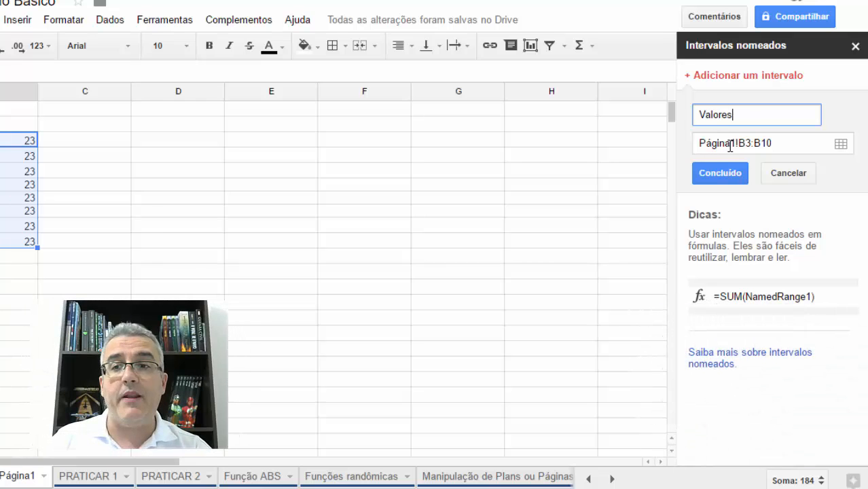
drag(771, 143, 694, 143)
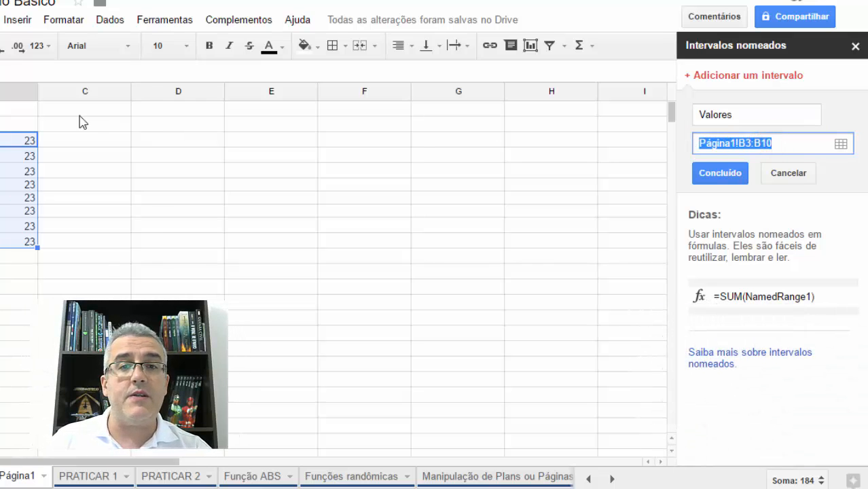
click(709, 175)
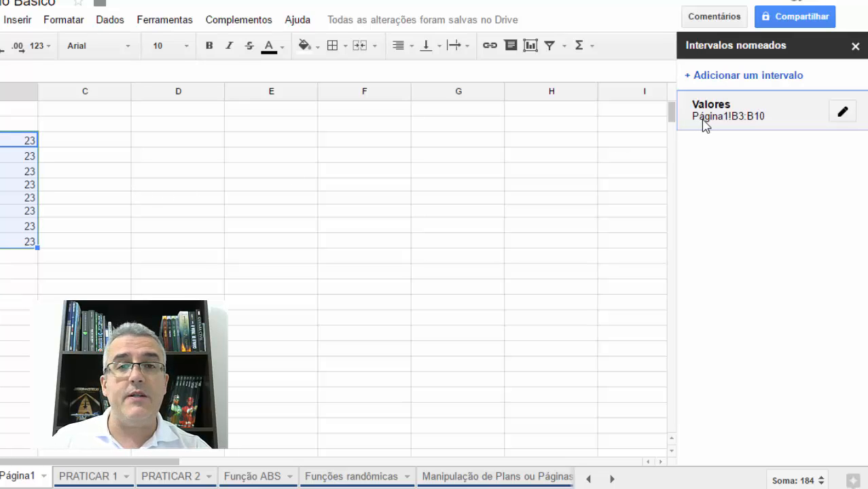
Enter the formula =soma(valores) in cell D3 to sum the named range.
click(119, 169)
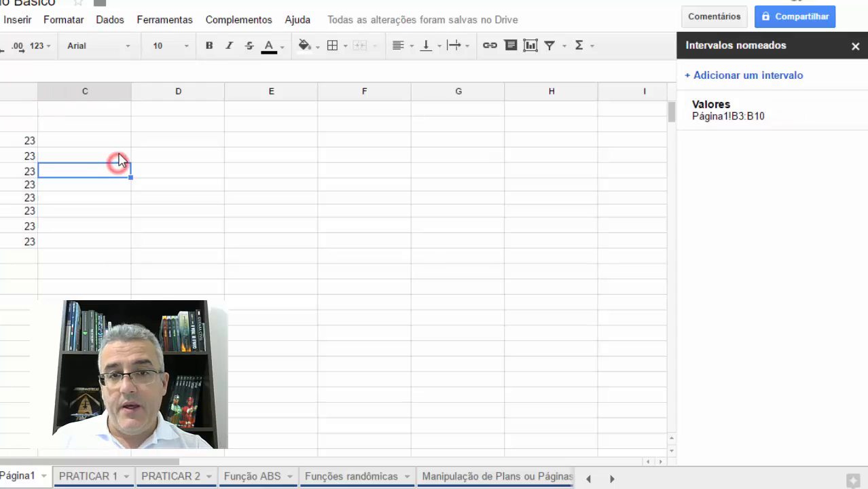
click(134, 139)
text(=soma()
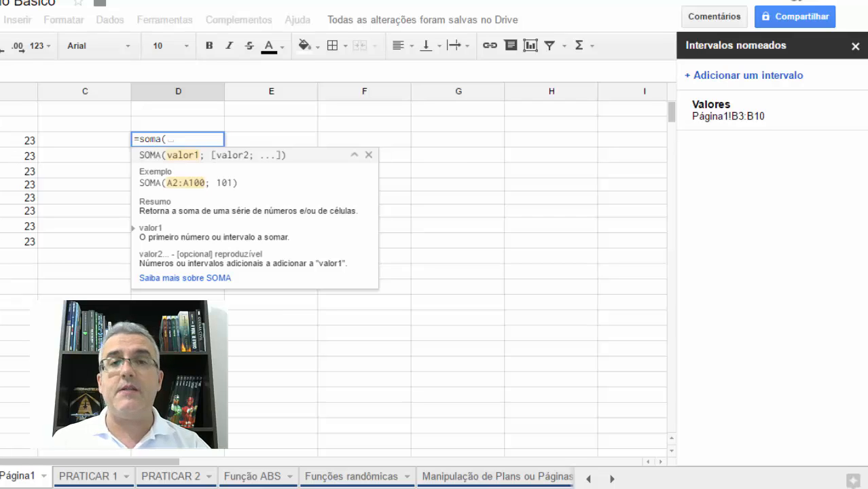
text(valores)
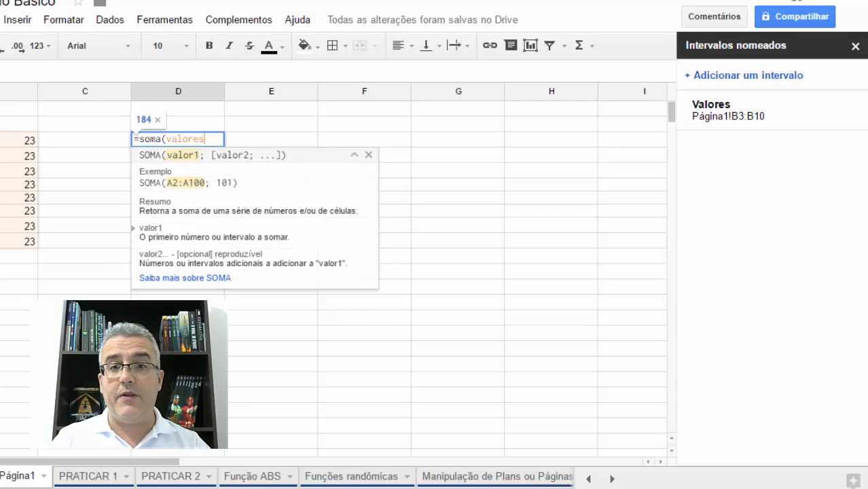
text())
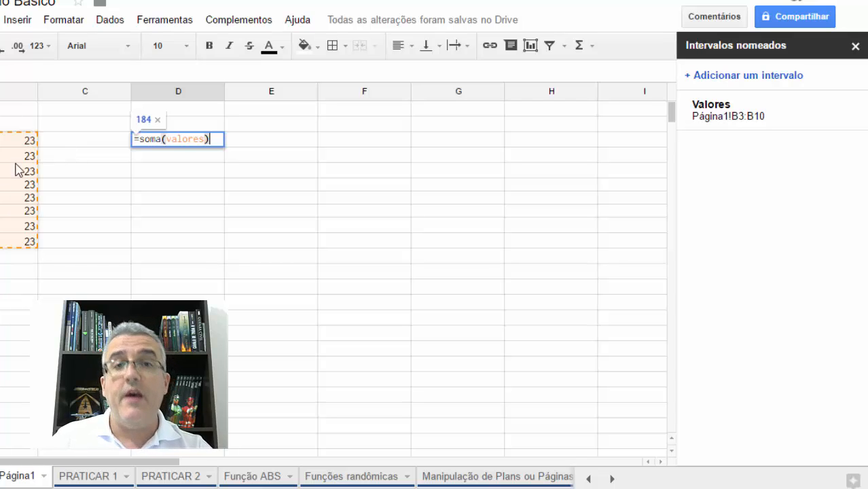
mouse_move(764, 121)
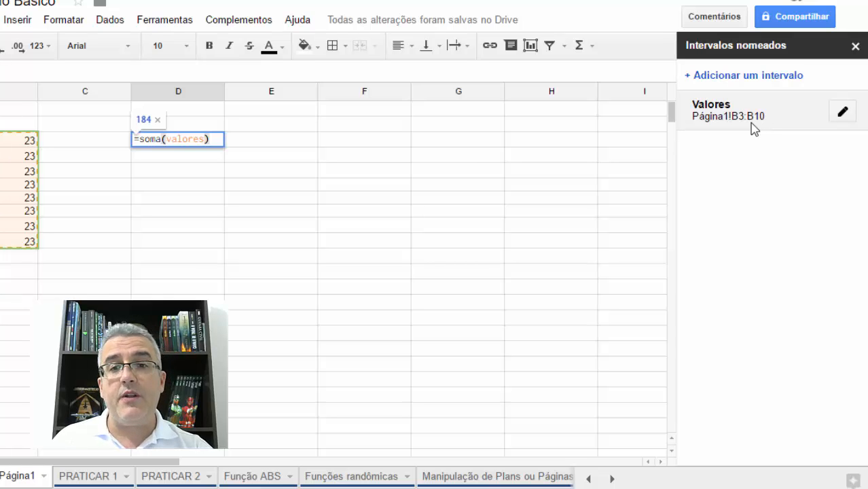
key(Return)
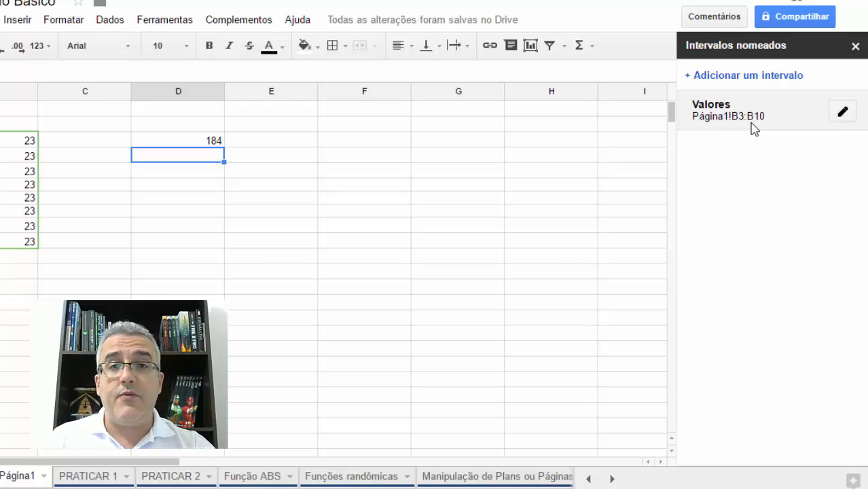
Enter the formula =cont.valores(valores) in cell D4 to count the entries of the named range.
text(=cont.valors)
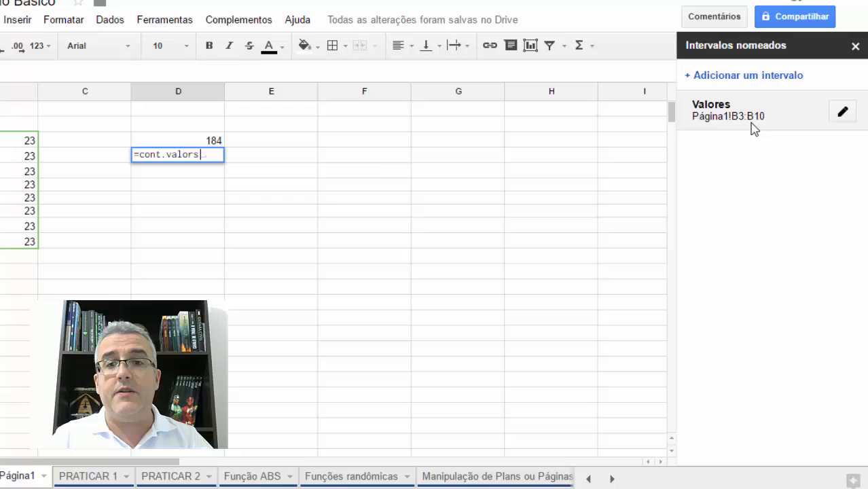
key(BackSpace)
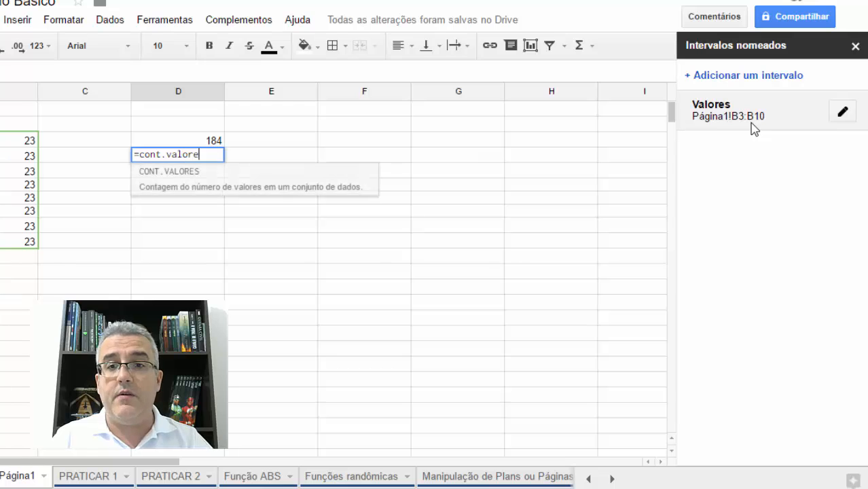
text(es)
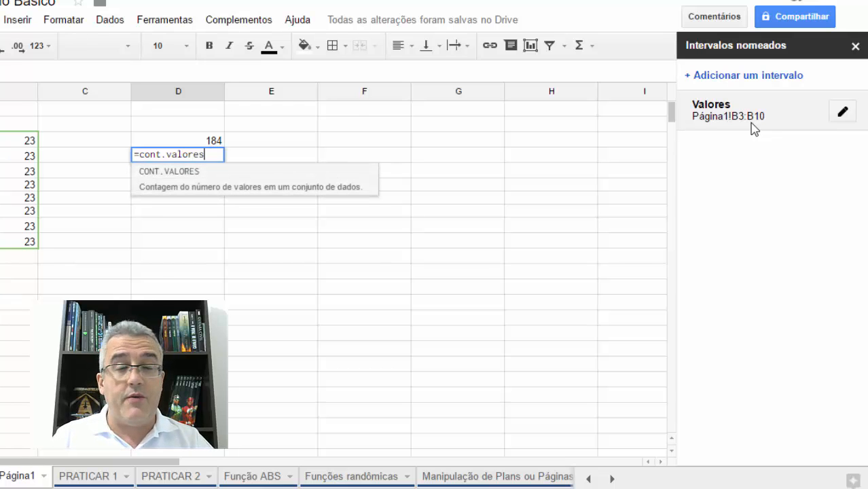
text((co)
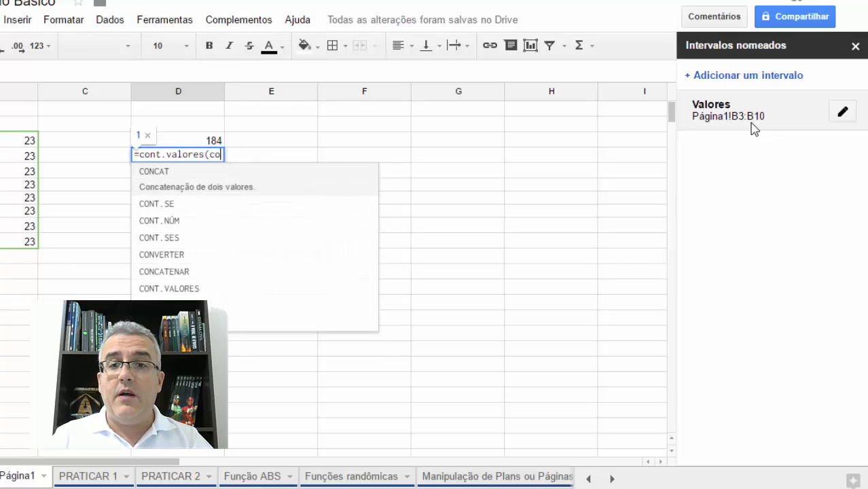
key(BackSpace)
key(BackSpace)
text(valores))
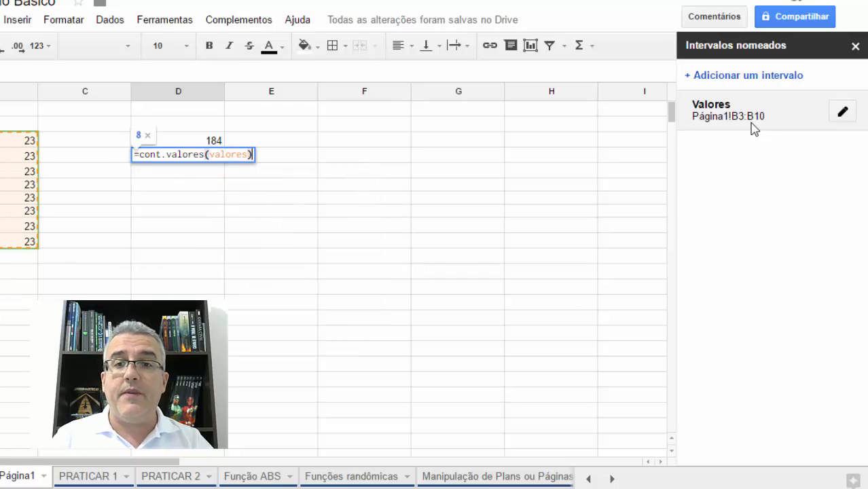
key(Return)
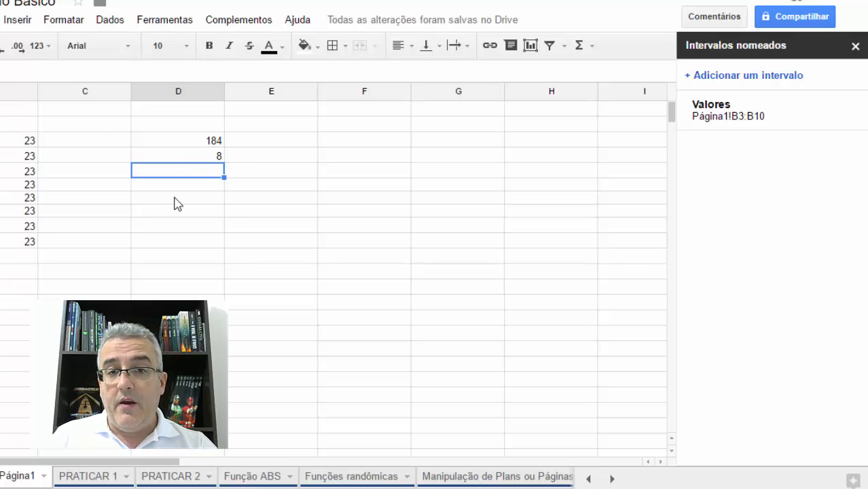
Close the named ranges pane and enter 10 in cell C3.
click(111, 211)
click(78, 141)
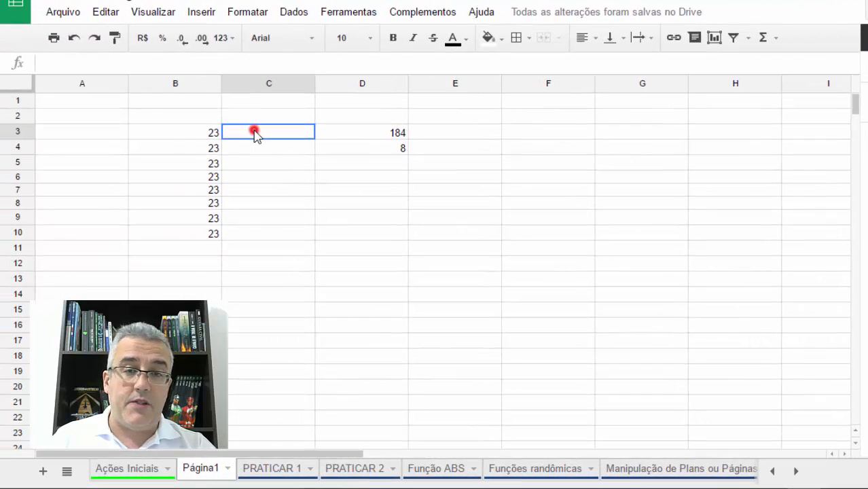
text(10)
key(Return)
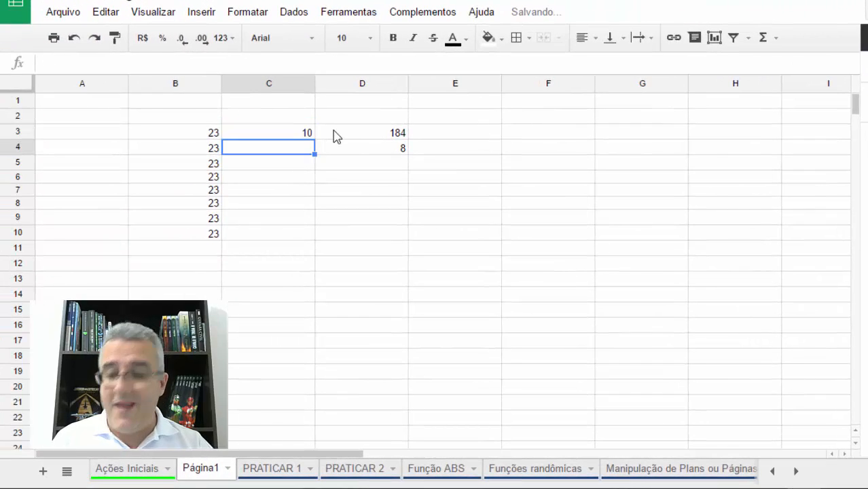
Copy the value in C3 down into the cells C4:C10.
key(Up)
key(Down)
key(shift+Down)
key(shift+Down)
key(shift+Down)
key(shift+Down)
key(shift+Down)
key(shift+Down)
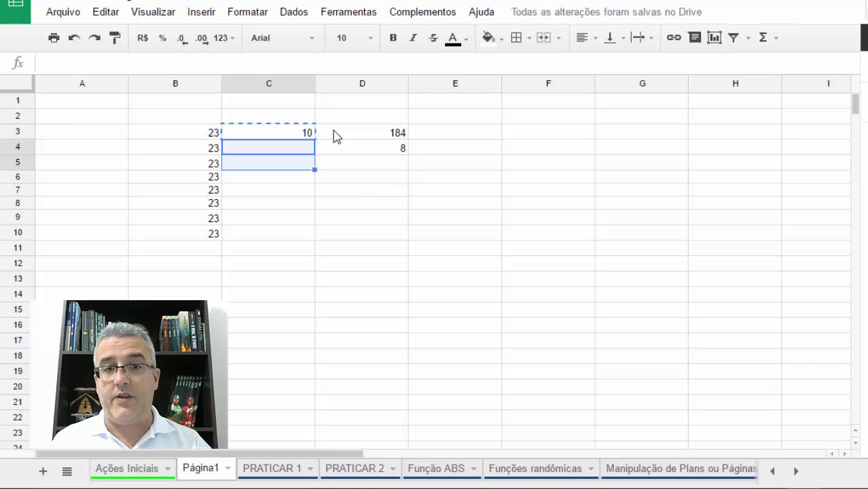
key(ctrl+v)
key(Up)
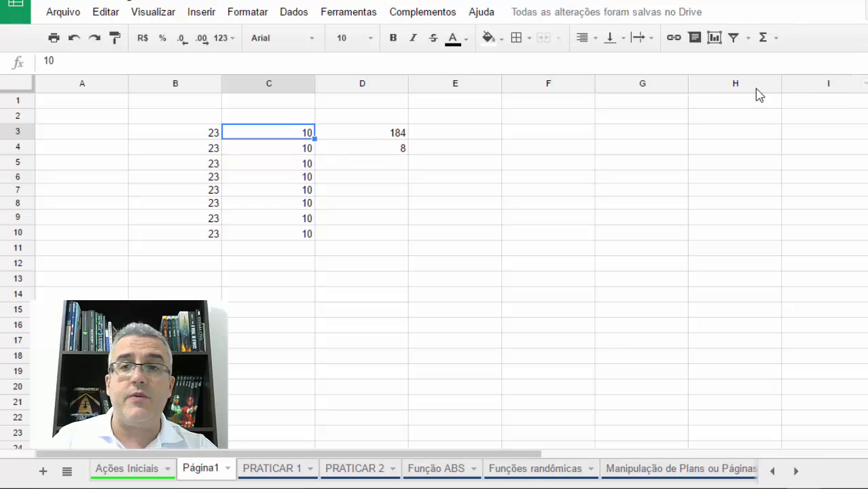
Open the named range Valores for editing and start reselecting its cells.
click(298, 15)
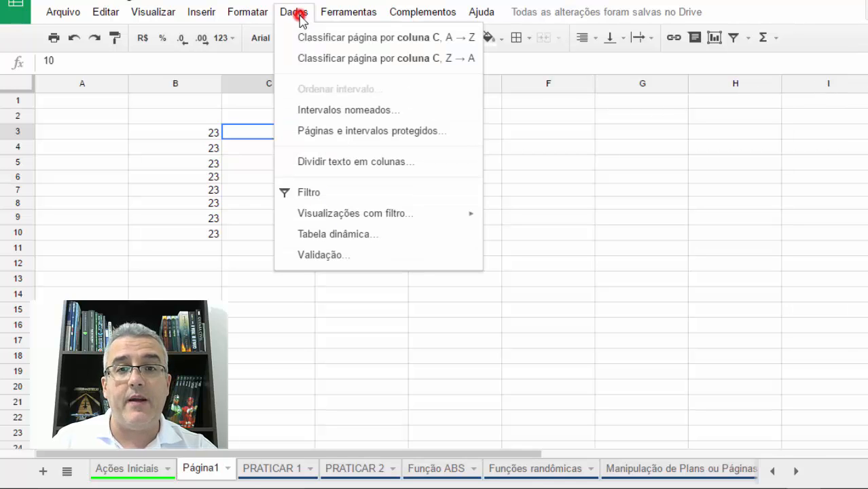
click(343, 110)
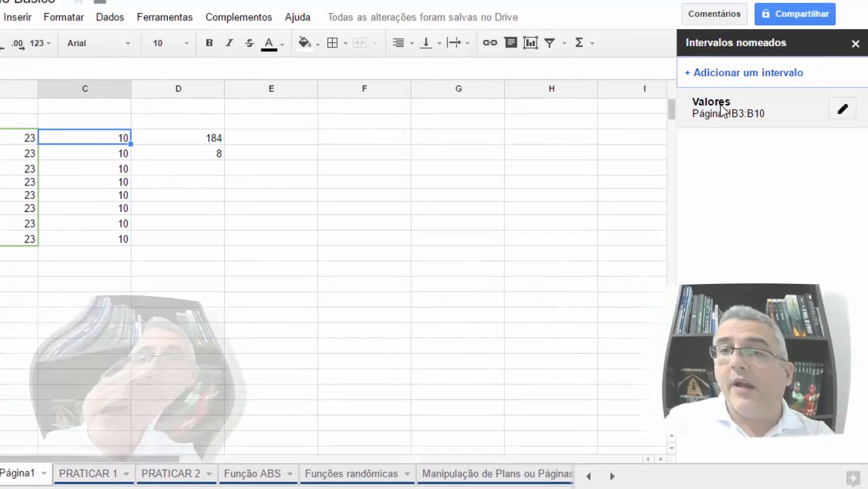
click(724, 105)
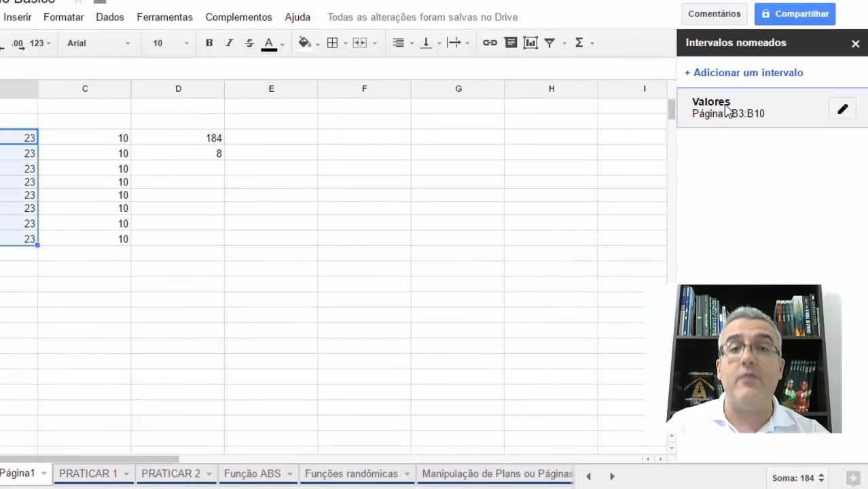
click(843, 110)
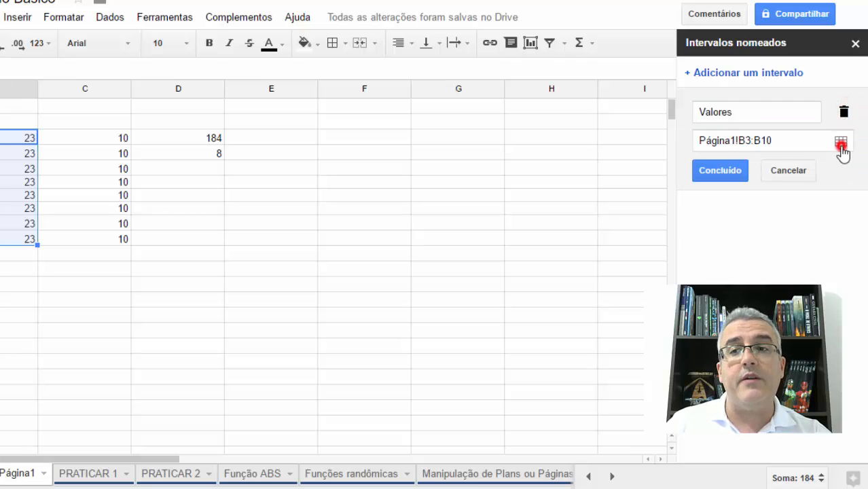
click(841, 145)
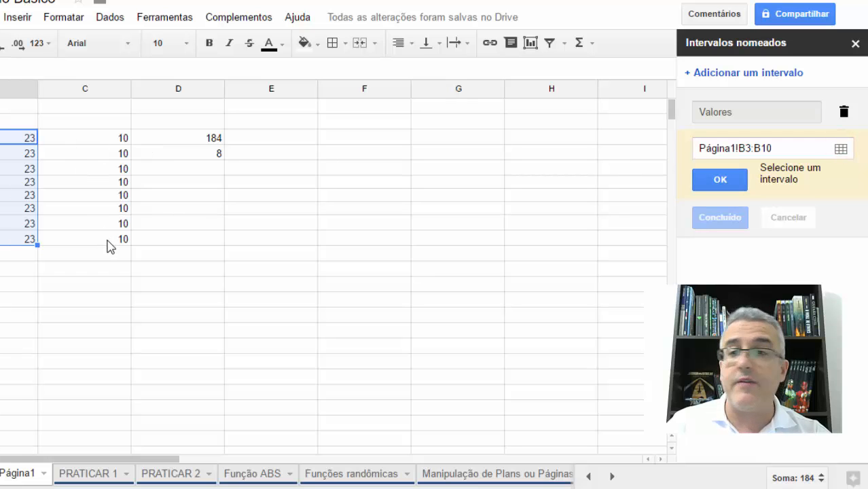
drag(38, 245, 95, 254)
drag(136, 286, 212, 280)
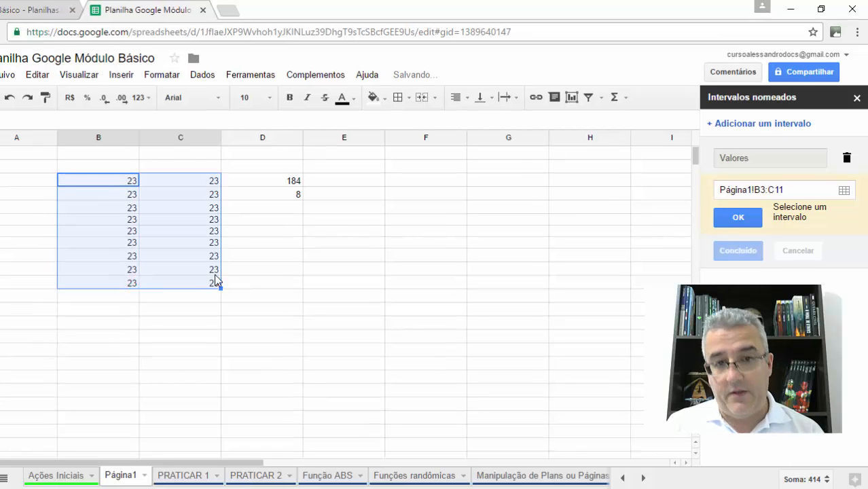
key(ctrl+z)
key(ctrl+z)
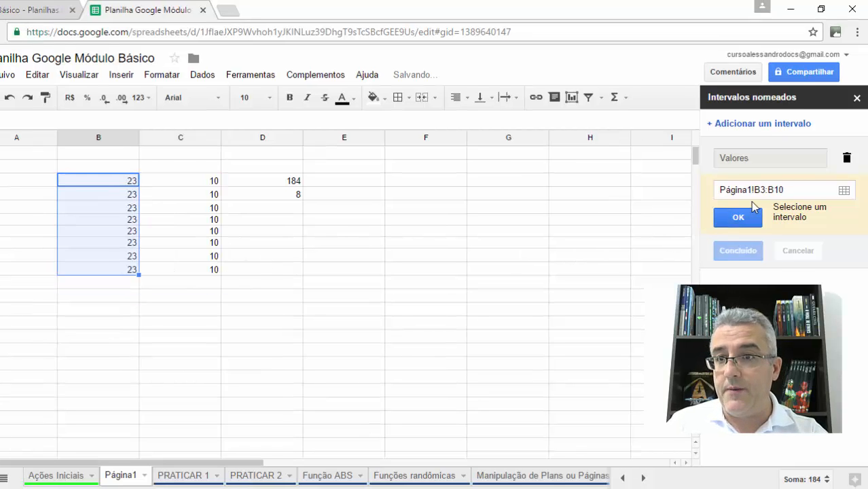
Replace the cell range of Valores with Página1!B3:C10 and save the named range.
click(787, 190)
drag(808, 189, 692, 203)
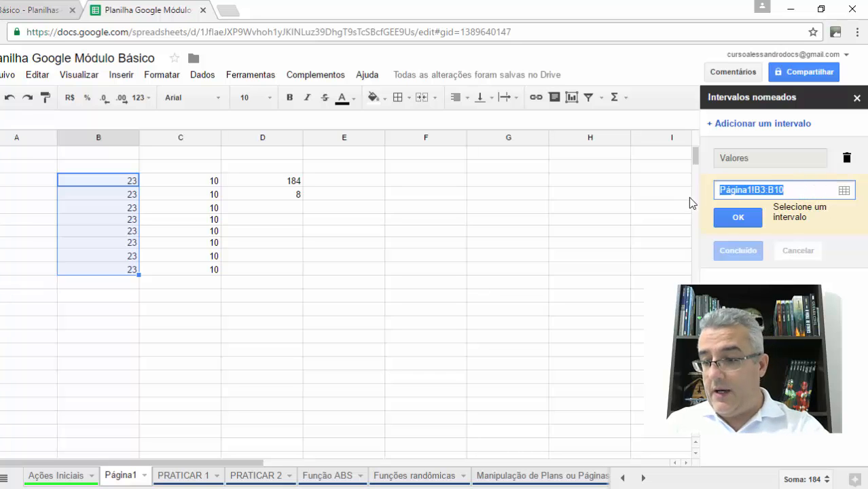
key(BackSpace)
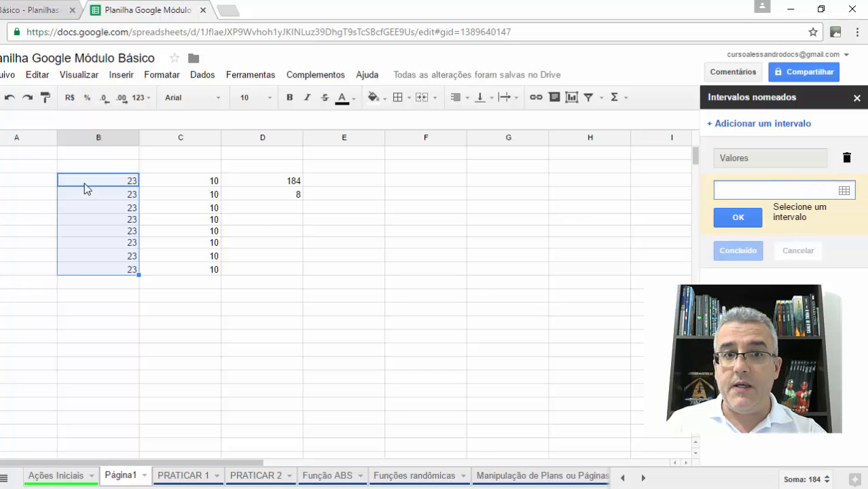
drag(84, 183, 200, 272)
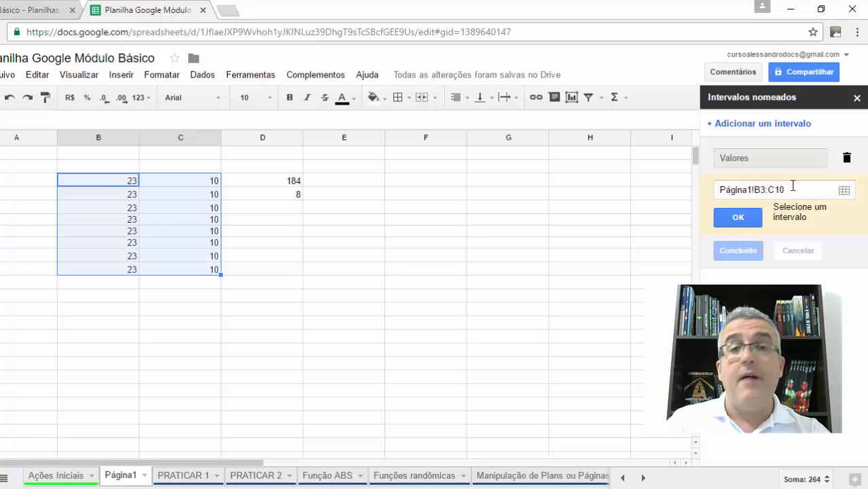
double_click(750, 190)
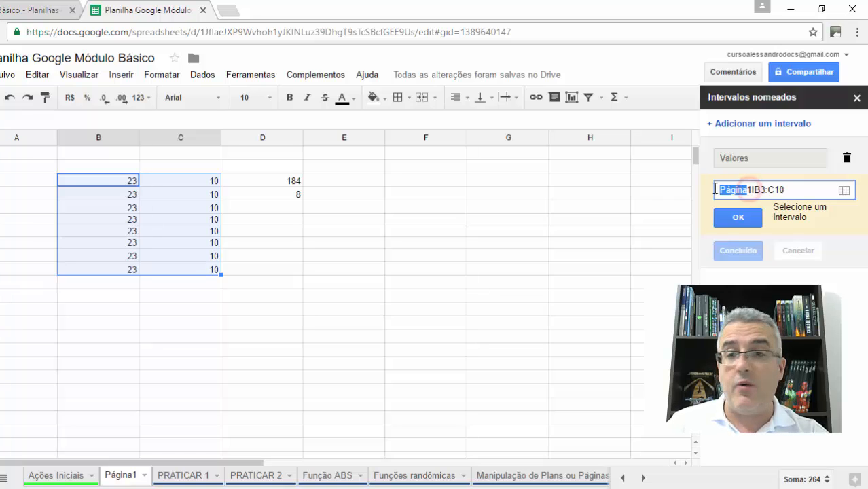
click(755, 190)
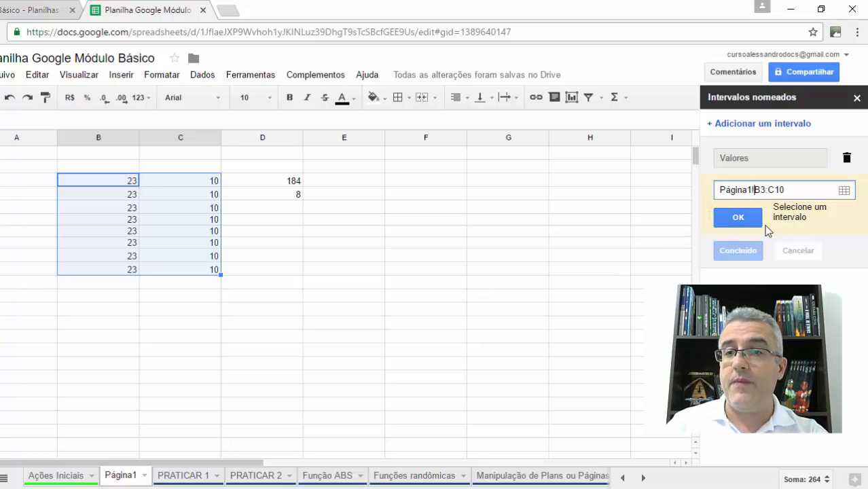
click(739, 219)
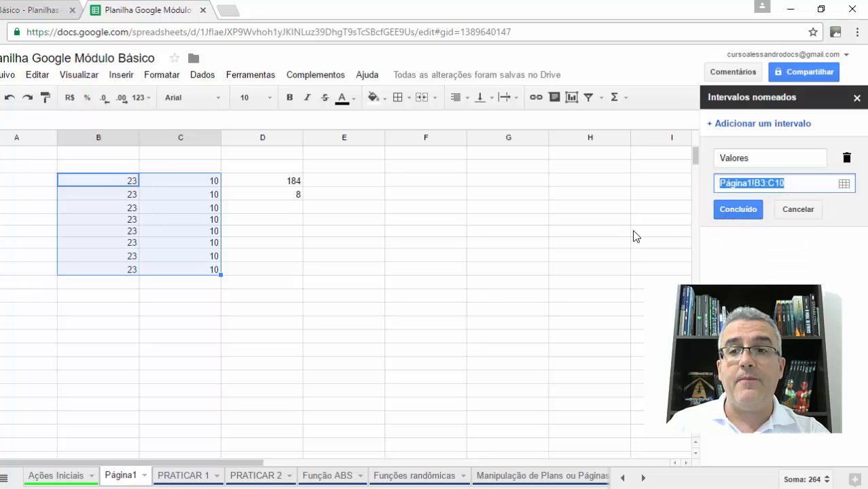
click(729, 208)
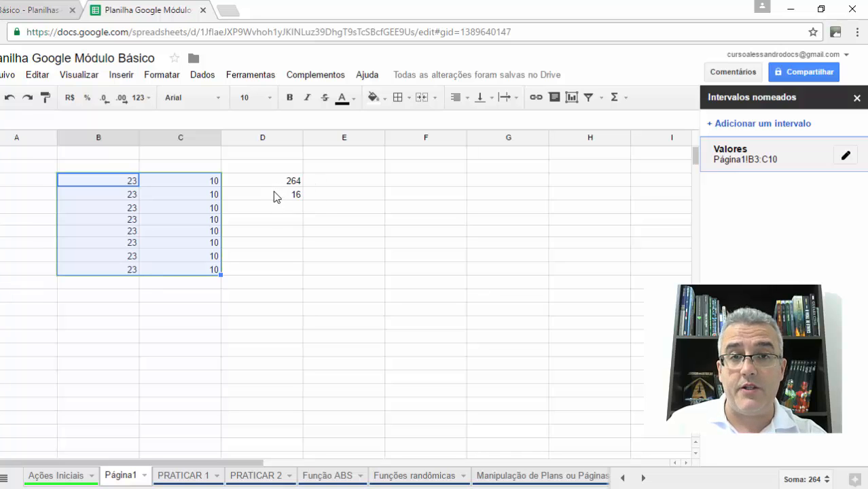
click(254, 208)
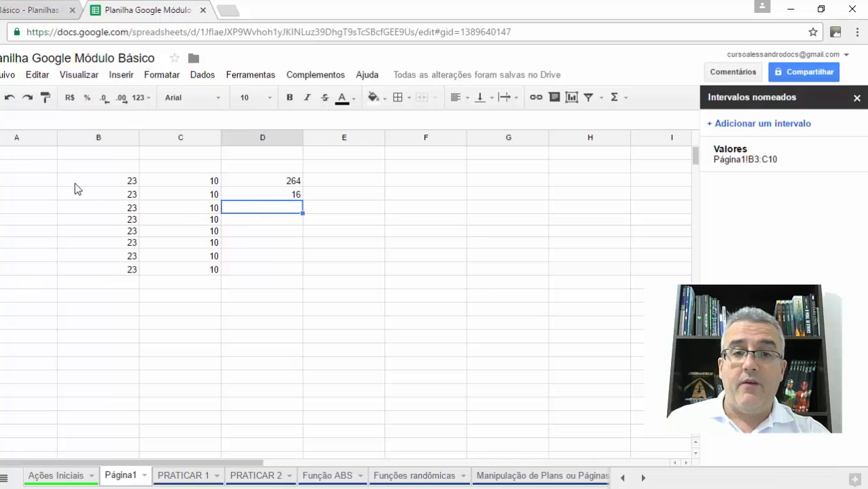
drag(78, 180, 196, 270)
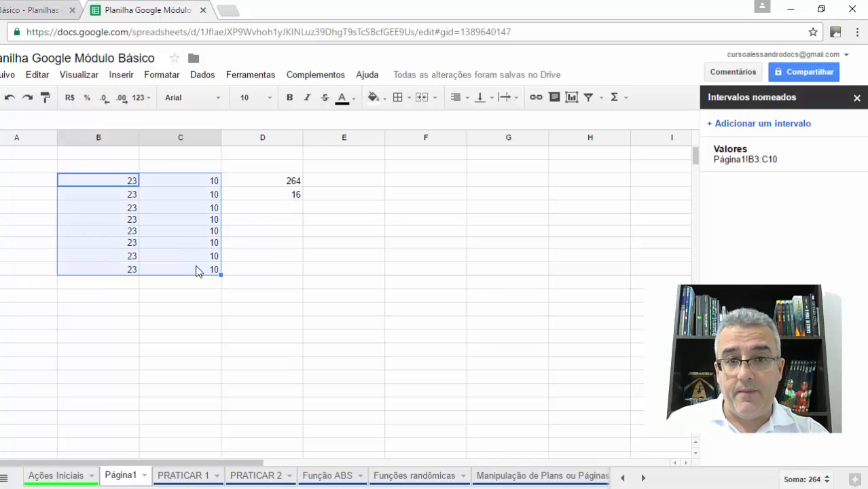
click(439, 253)
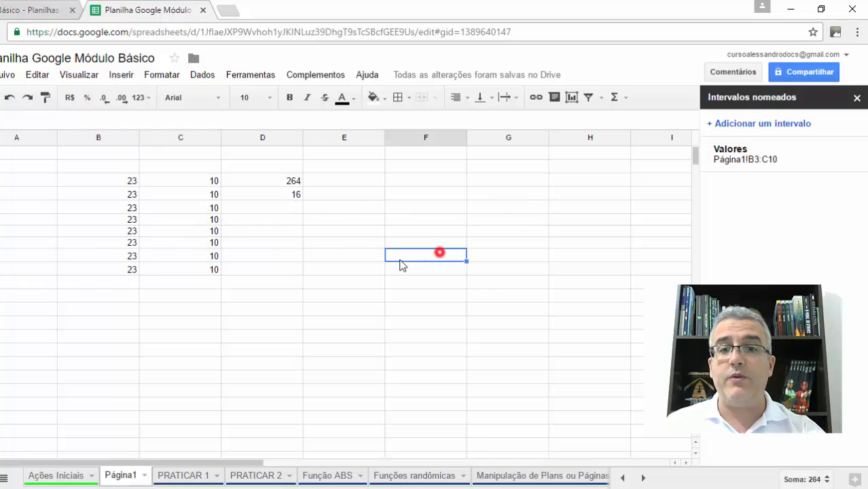
Try to add another named range called Valores for the empty cells E8:G15.
drag(339, 242, 496, 343)
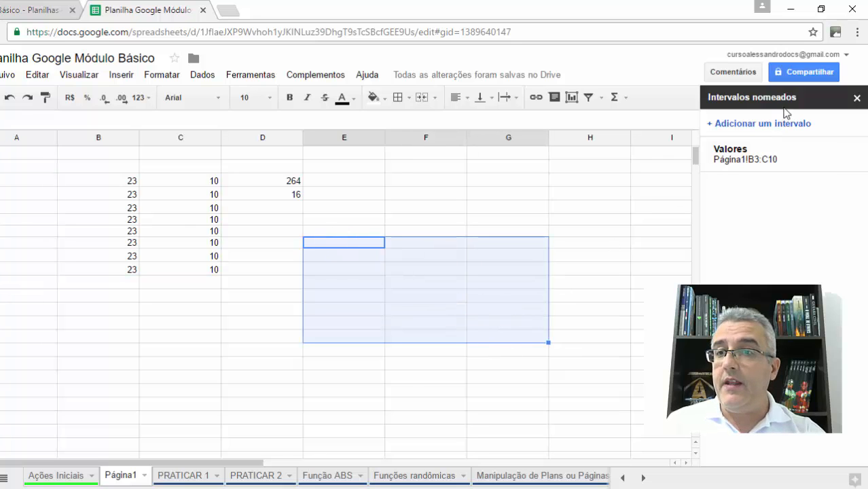
click(770, 135)
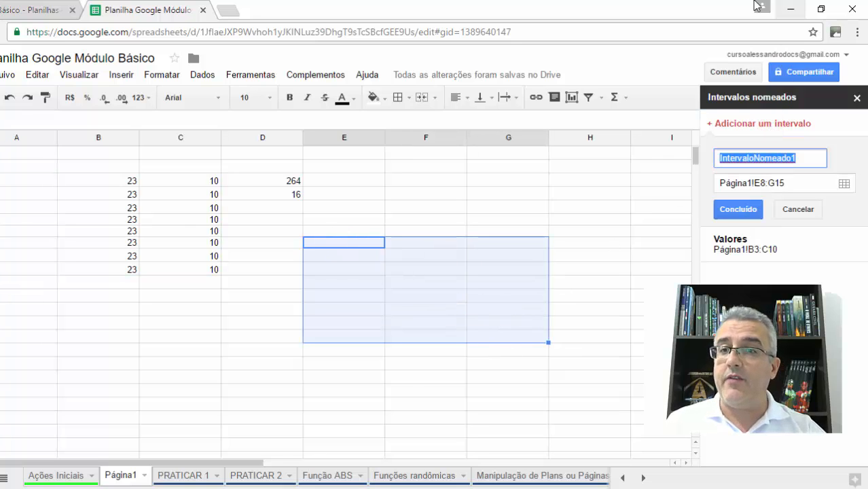
text(V)
key(BackSpace)
key(BackSpace)
text(lo)
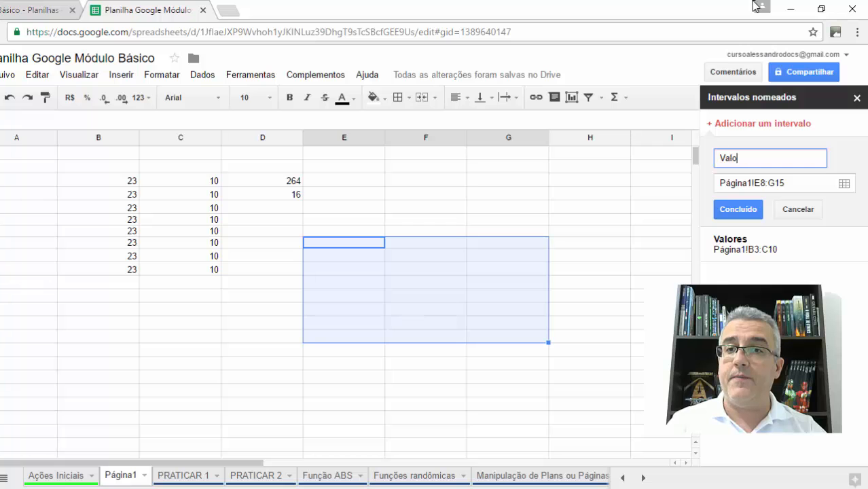
text(res)
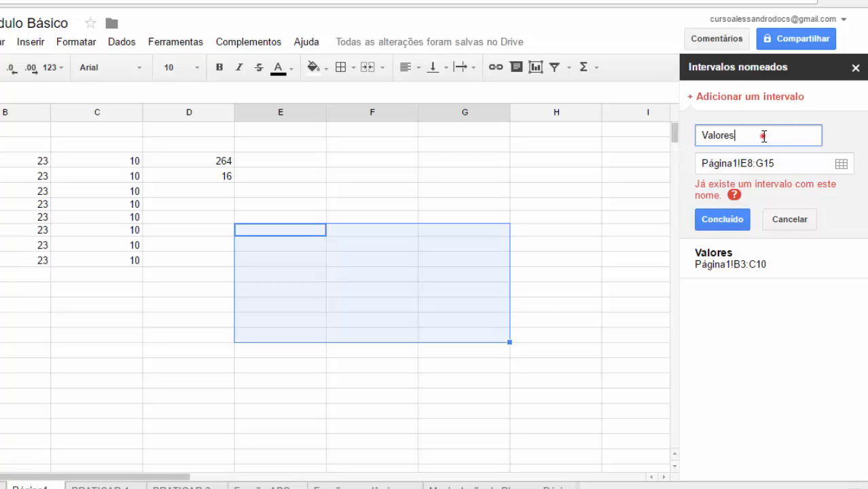
double_click(762, 136)
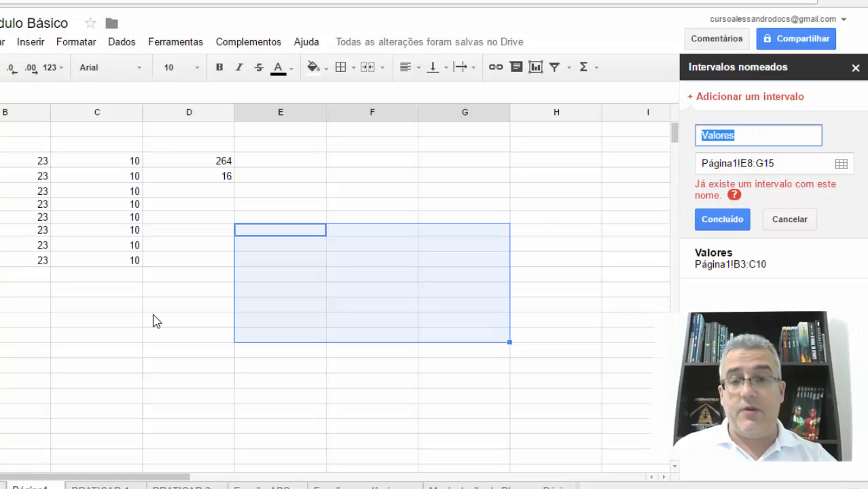
Add a named range TesteDois for the cells B3:C10 and compare the cells it covers with those of Valores.
click(89, 285)
click(34, 159)
drag(36, 166, 122, 266)
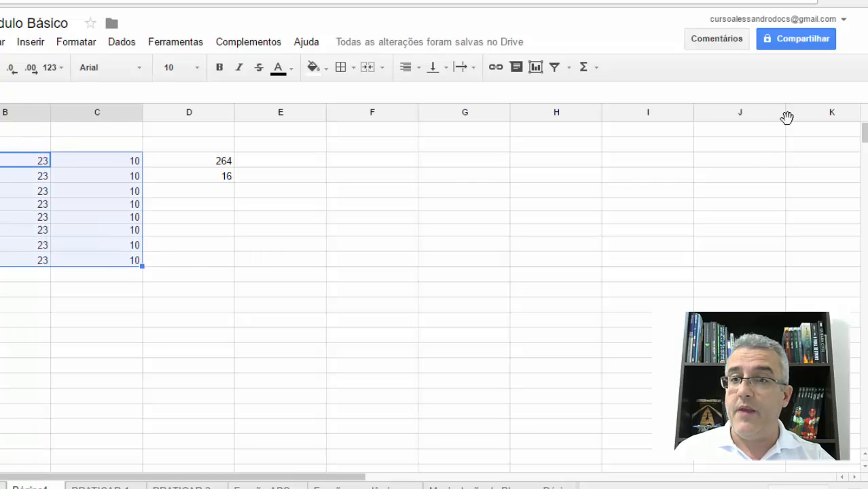
click(137, 42)
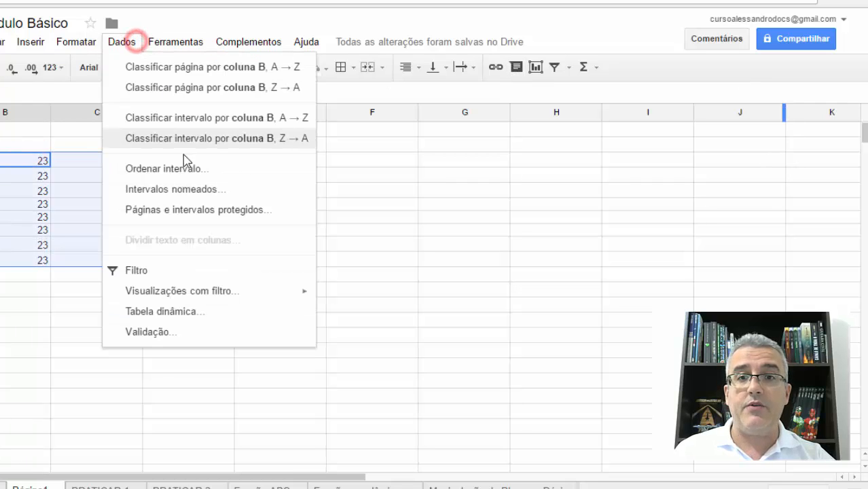
click(182, 189)
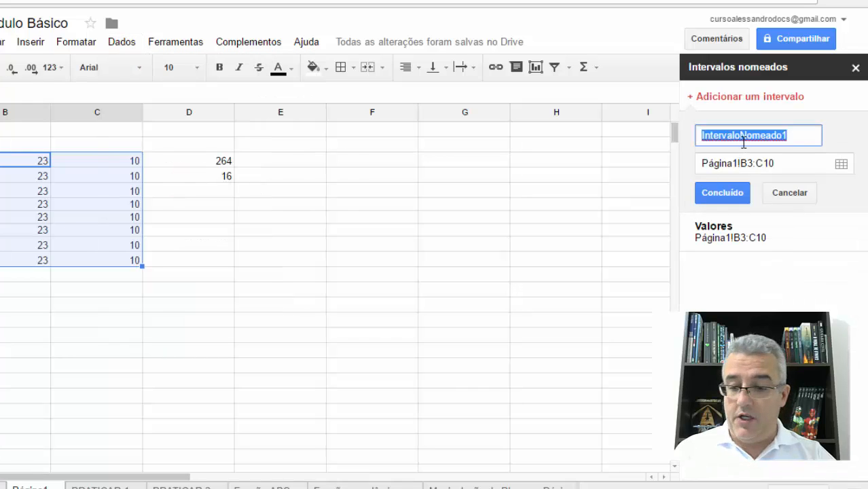
text(TesteDois)
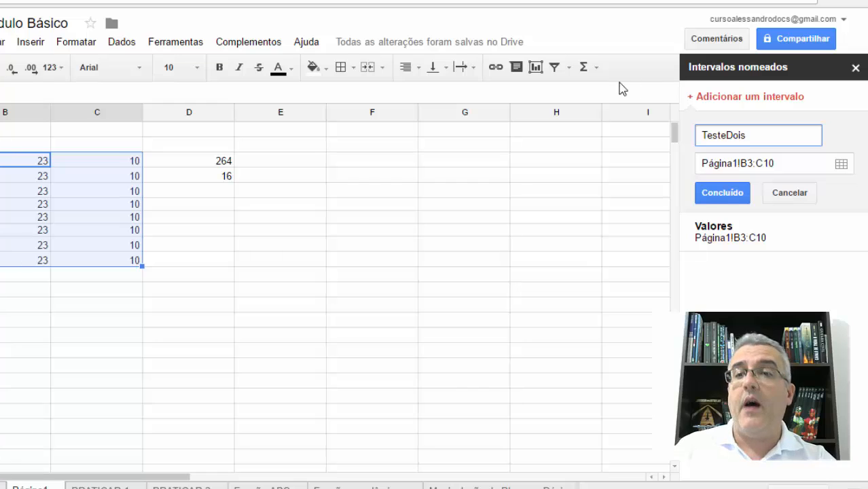
click(737, 193)
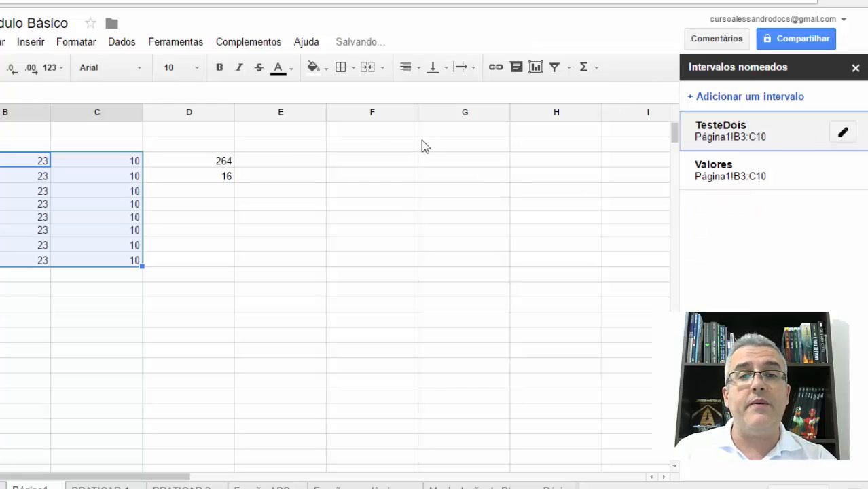
click(739, 181)
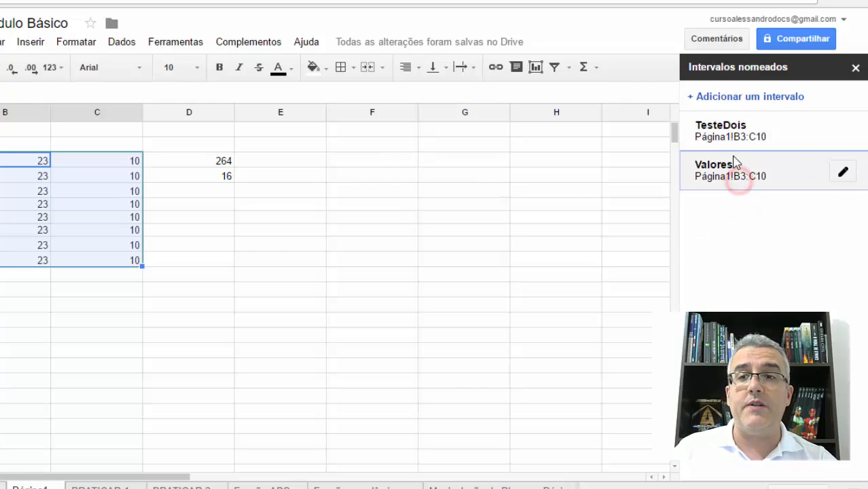
click(732, 134)
click(735, 163)
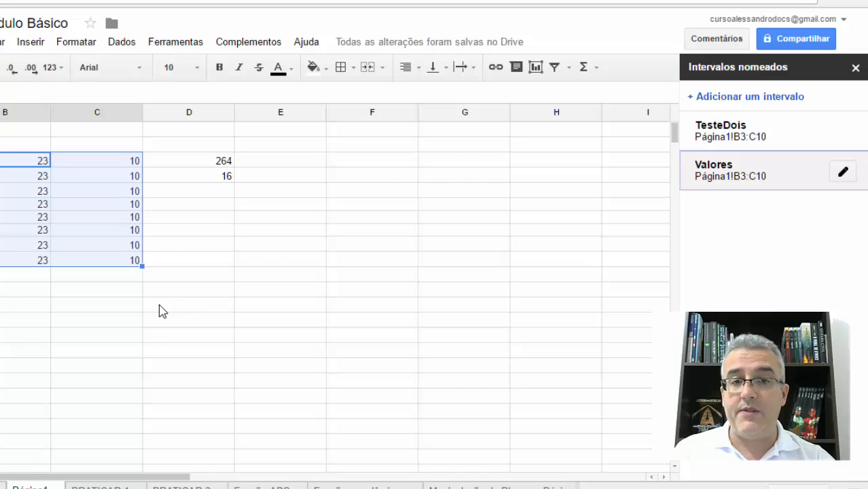
click(312, 244)
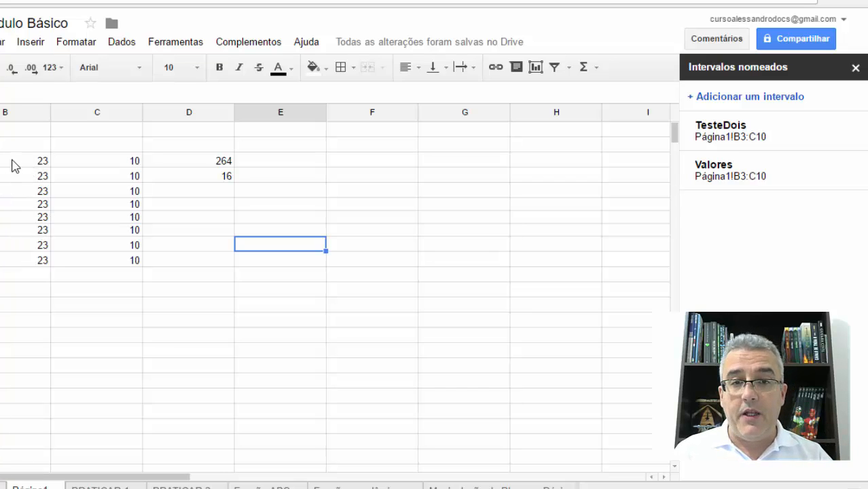
Add a named range ColunaB for the cells B3:B10.
drag(12, 159, 14, 266)
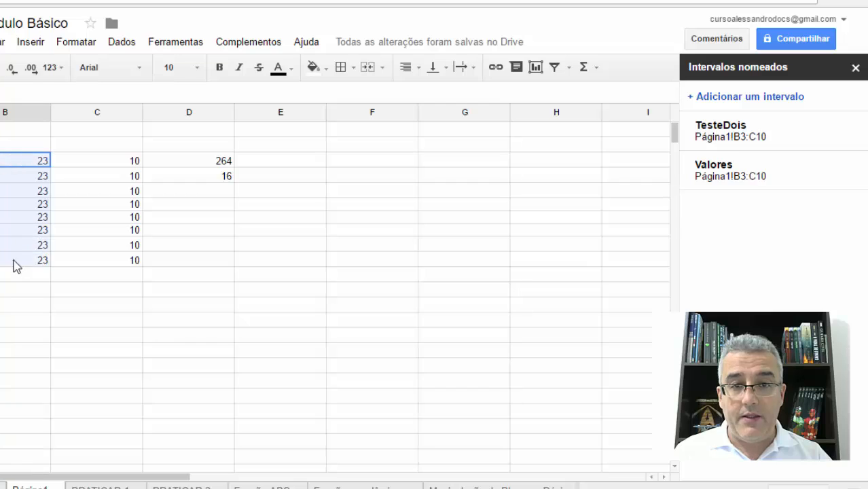
click(738, 97)
text(ColunaB)
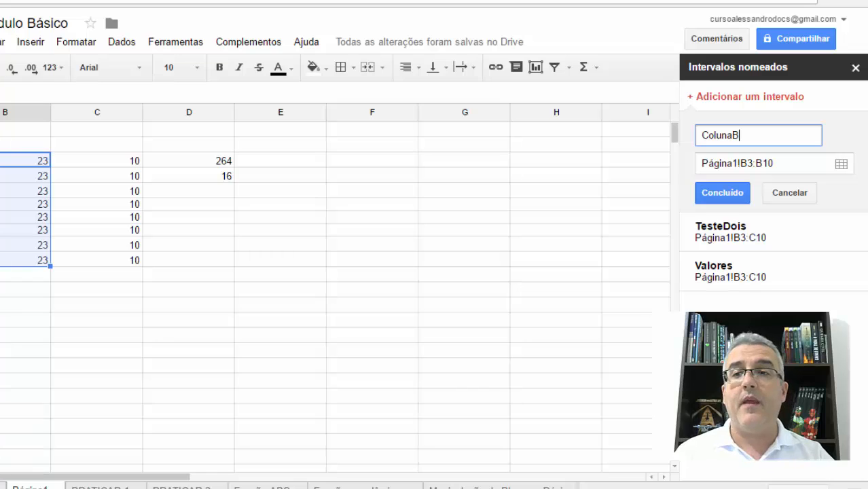
click(712, 192)
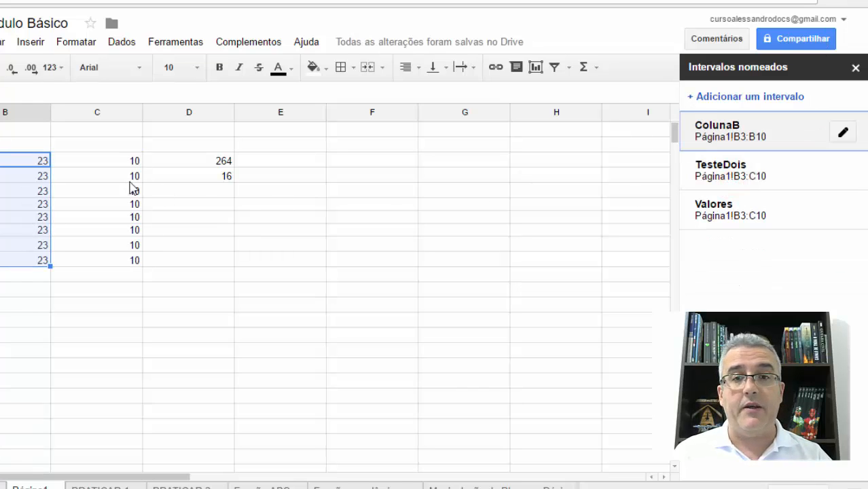
Add a named range ColunaC for the cells C3:C11.
drag(107, 163, 107, 274)
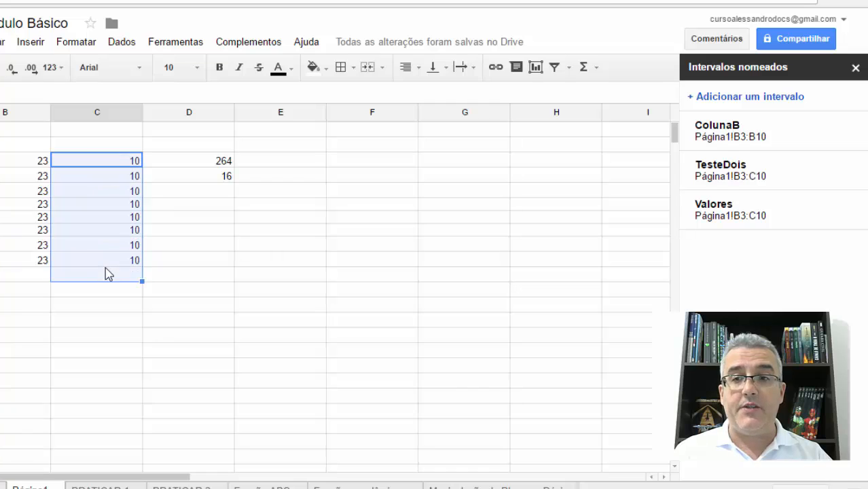
click(757, 97)
text(ColunaC)
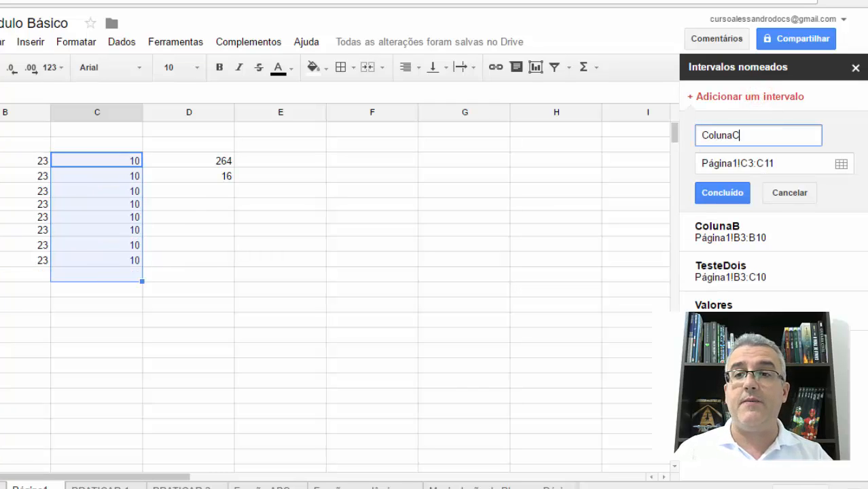
key(Return)
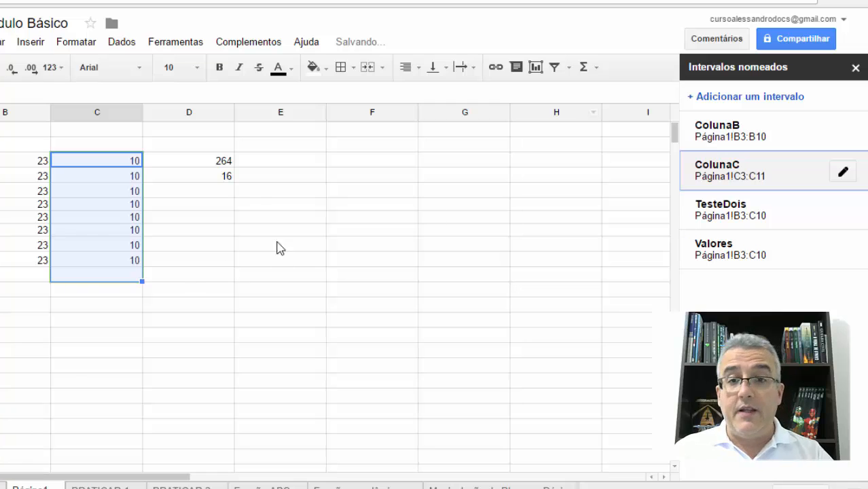
Enter a SOMA formula in cell E6 that adds the named ranges ColunaB and ColunaC.
click(259, 203)
text(=)
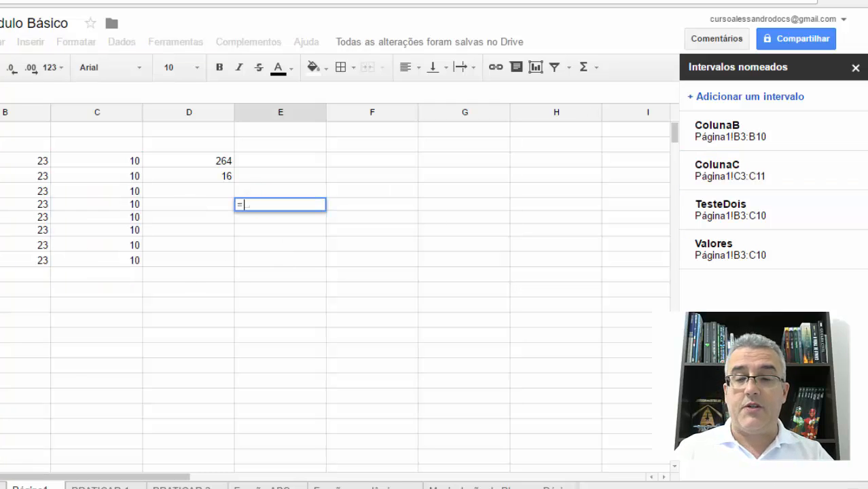
text(soma(coluna)
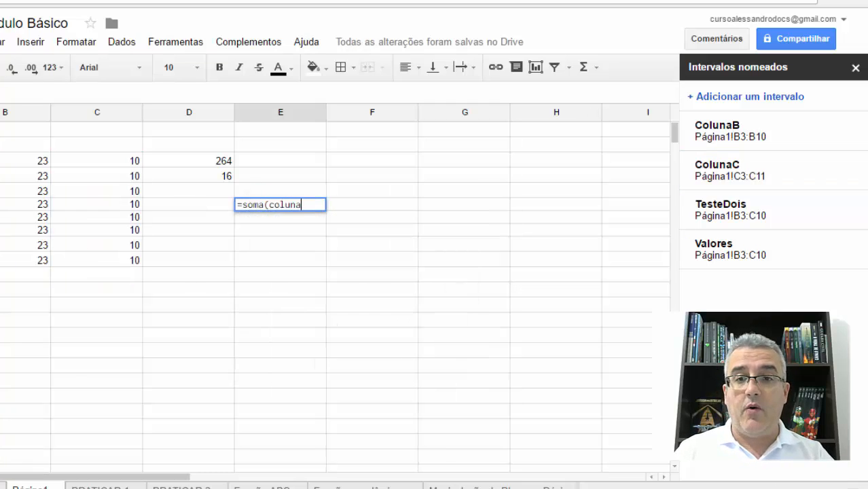
text(b;c)
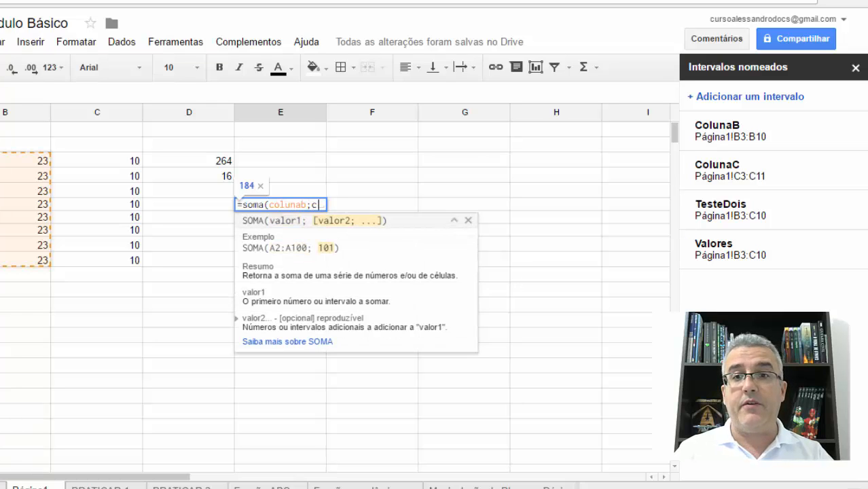
text(olunac)
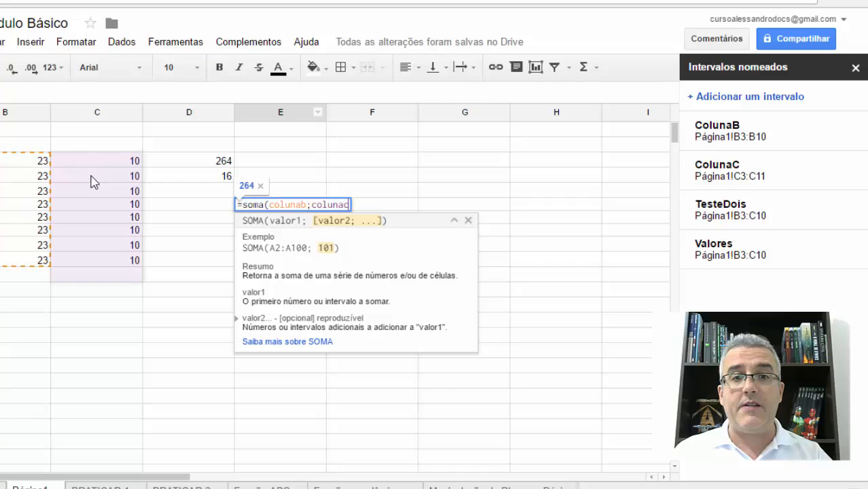
key(Return)
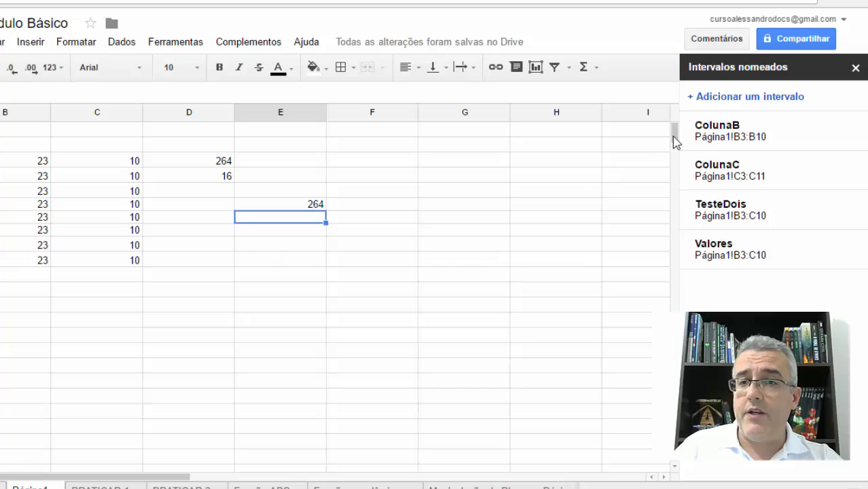
Reopen the list of named ranges and remove the named range ColunaC.
click(730, 135)
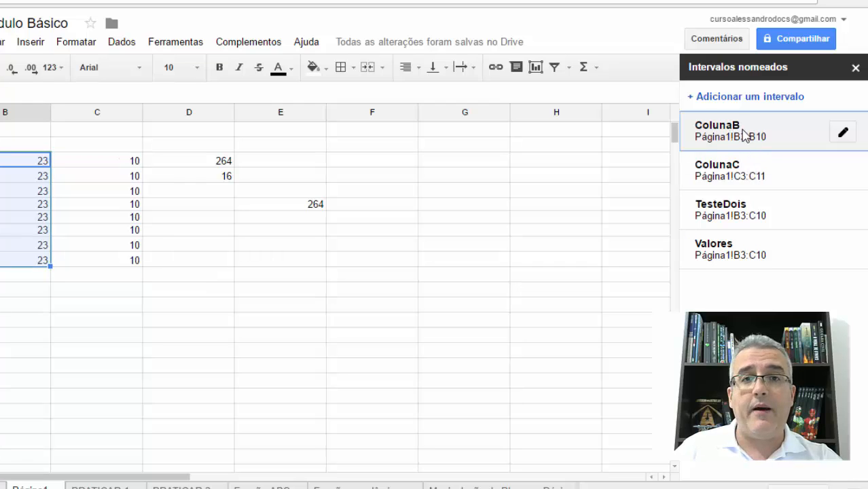
click(855, 68)
click(125, 42)
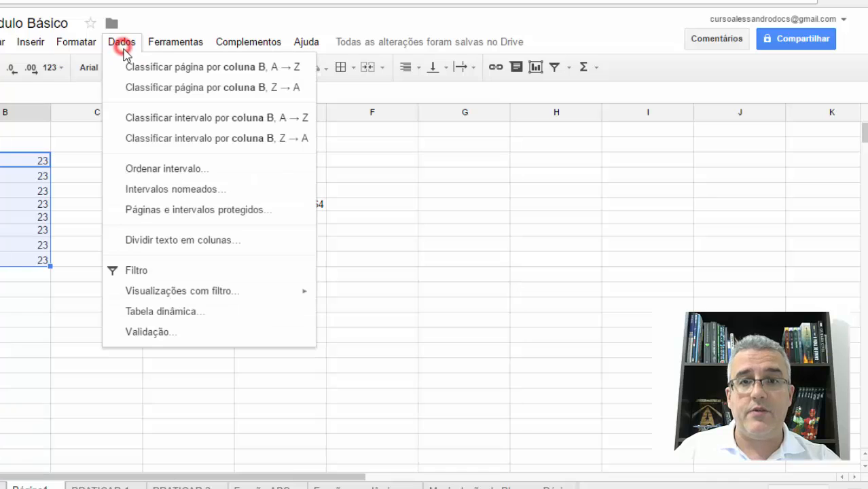
click(192, 191)
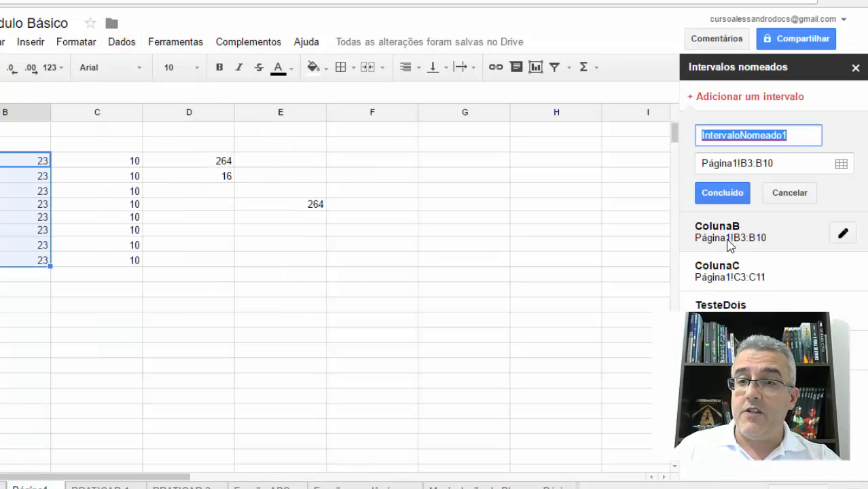
click(729, 277)
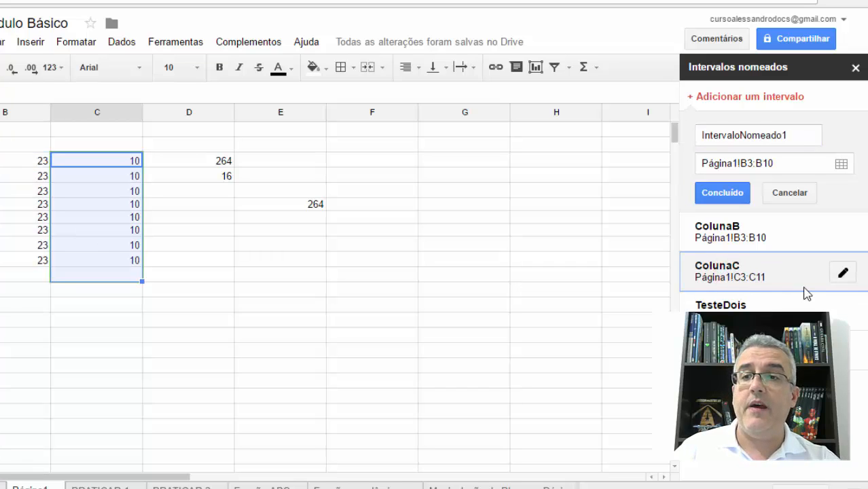
click(845, 274)
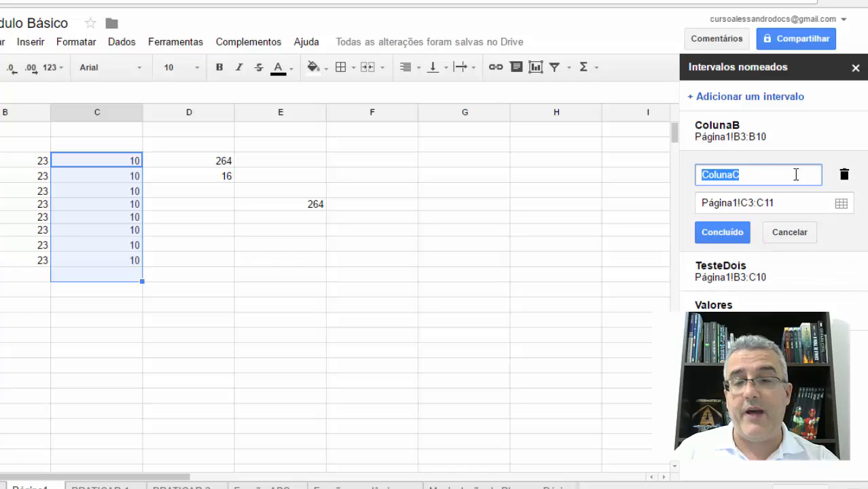
click(844, 178)
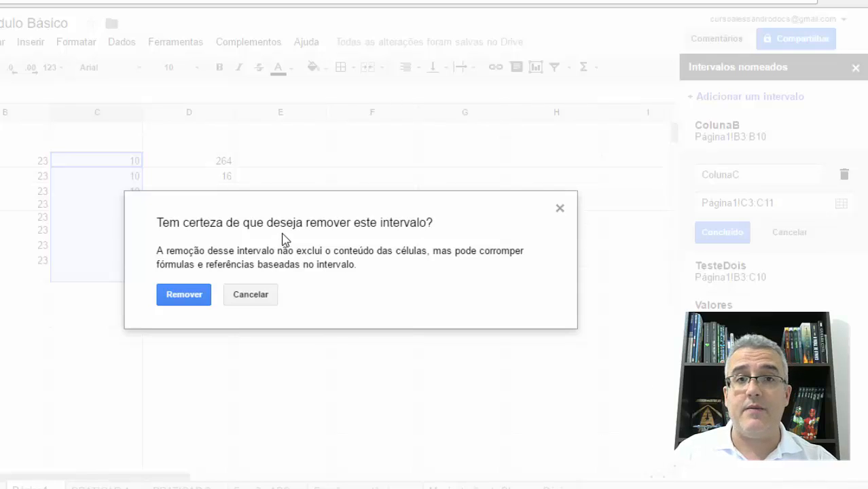
click(203, 297)
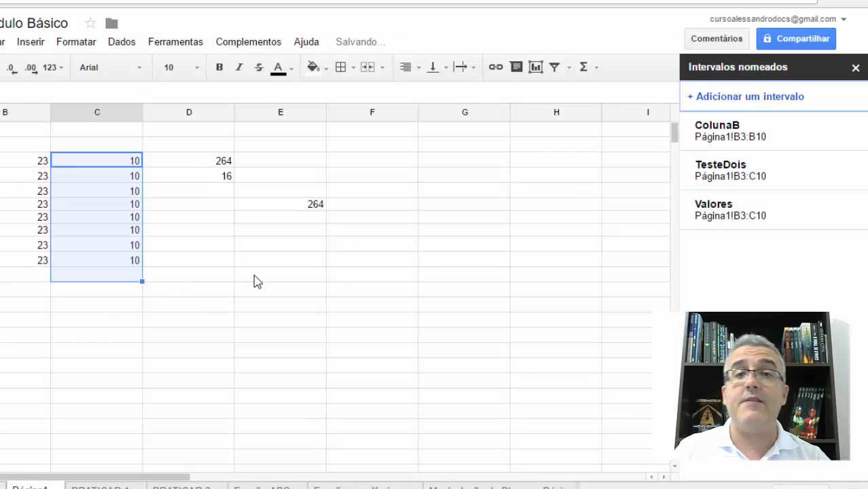
Examine how the SOMA formula in cell E6 refers to the removed range ColunaC.
click(253, 275)
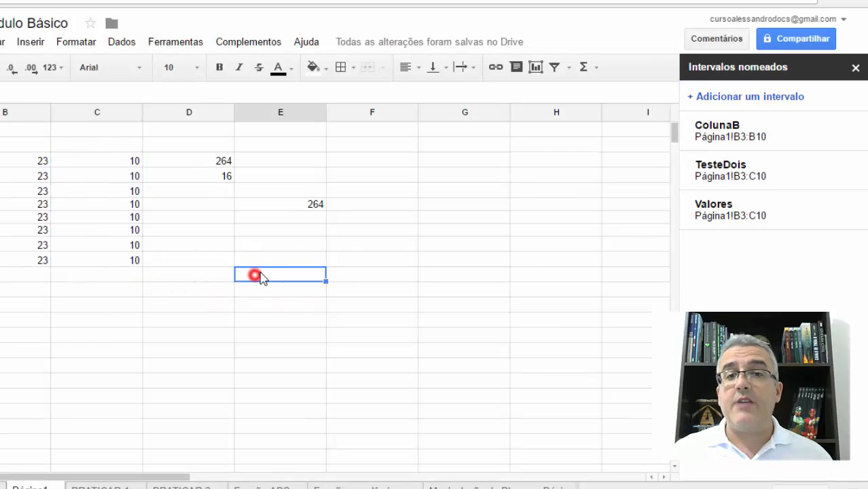
click(319, 230)
click(309, 218)
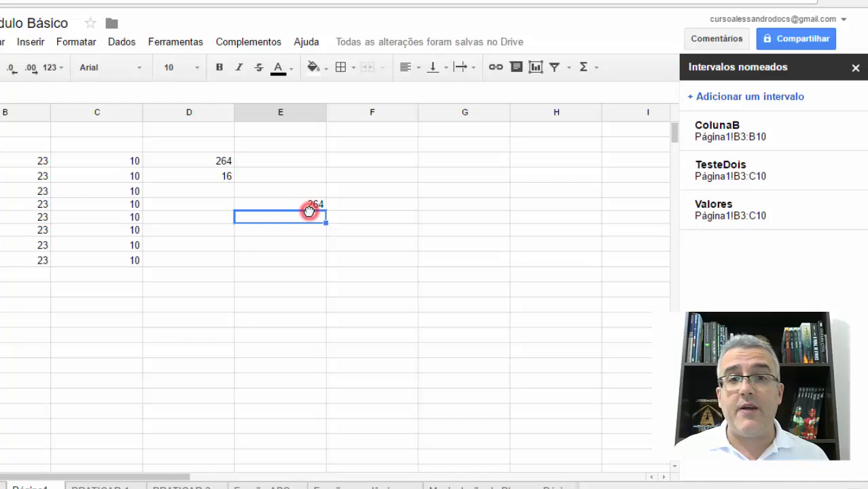
click(307, 204)
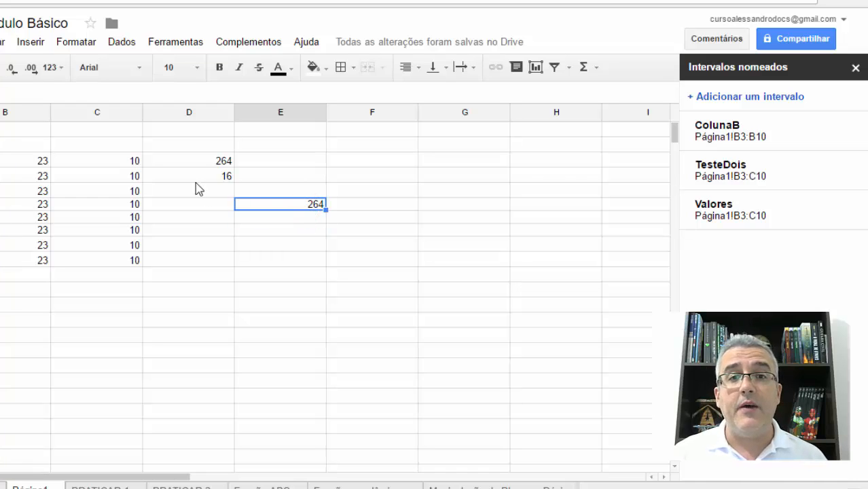
double_click(295, 210)
click(321, 204)
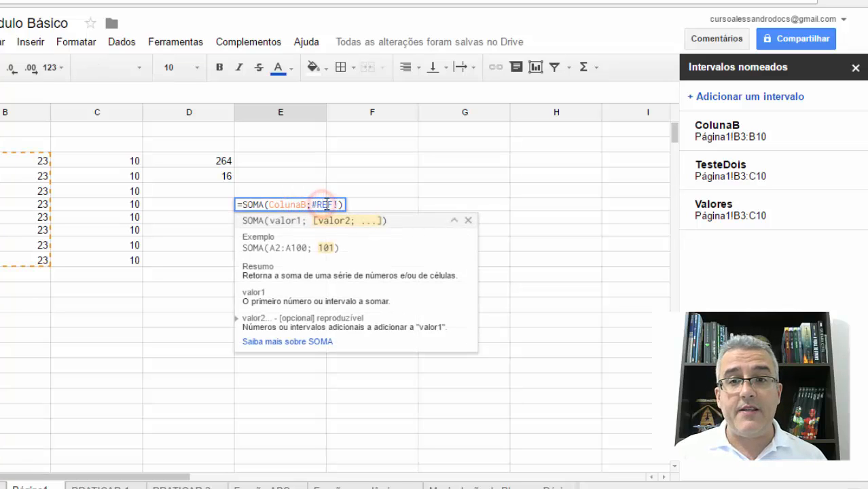
drag(339, 204, 313, 199)
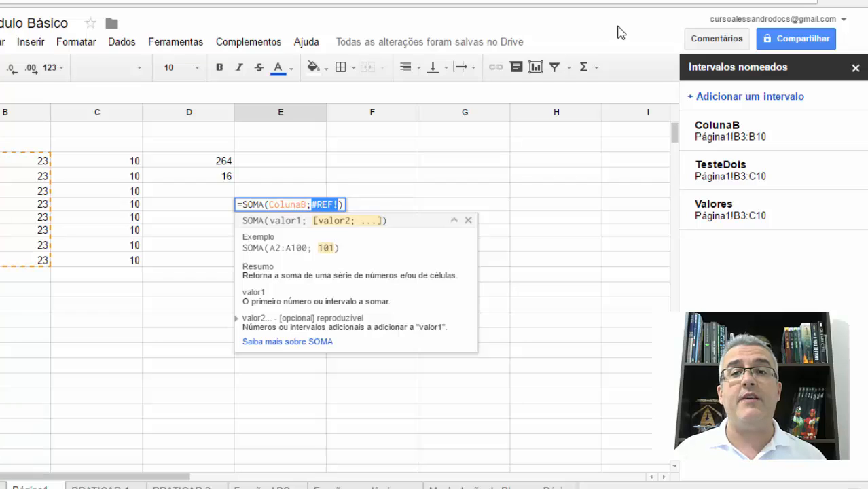
key(Return)
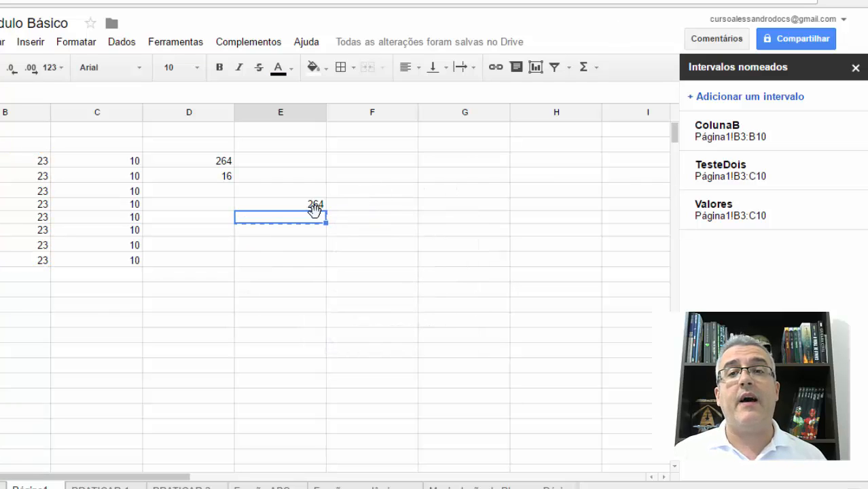
click(316, 206)
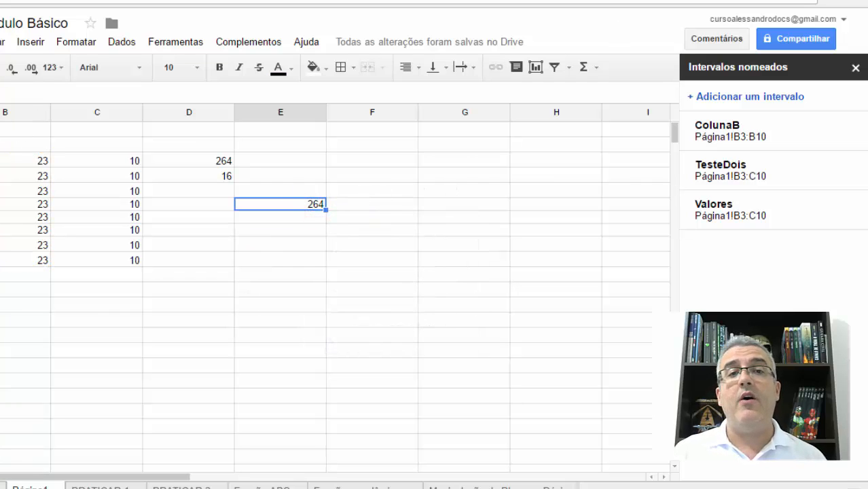
click(3, 95)
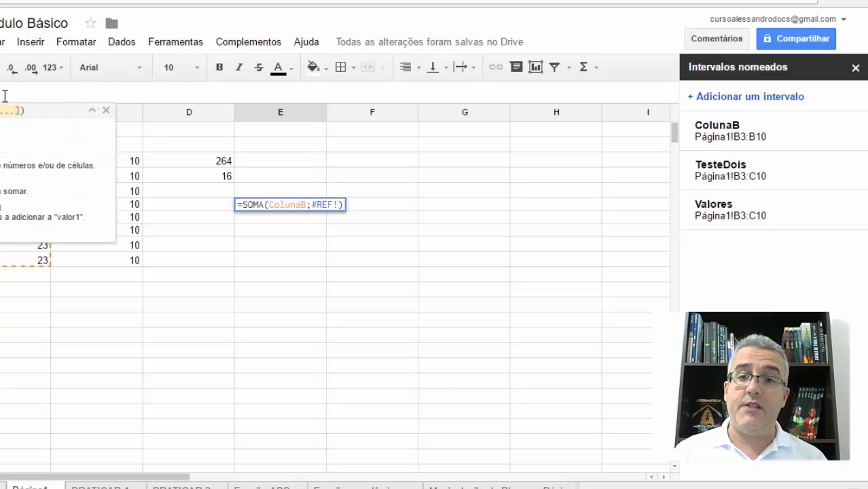
Enter a SOMA formula in cell E9 that refers to the removed name colunac and inspect the cell's error.
click(300, 246)
text(=)
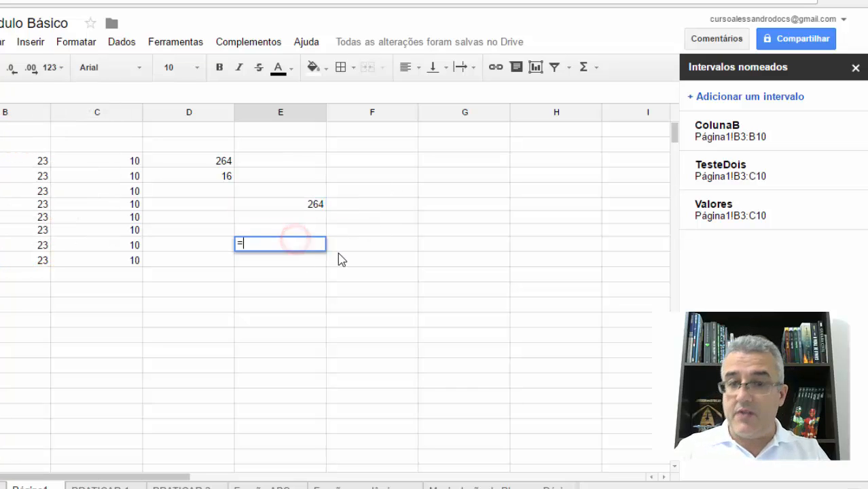
text(soma(colunac)
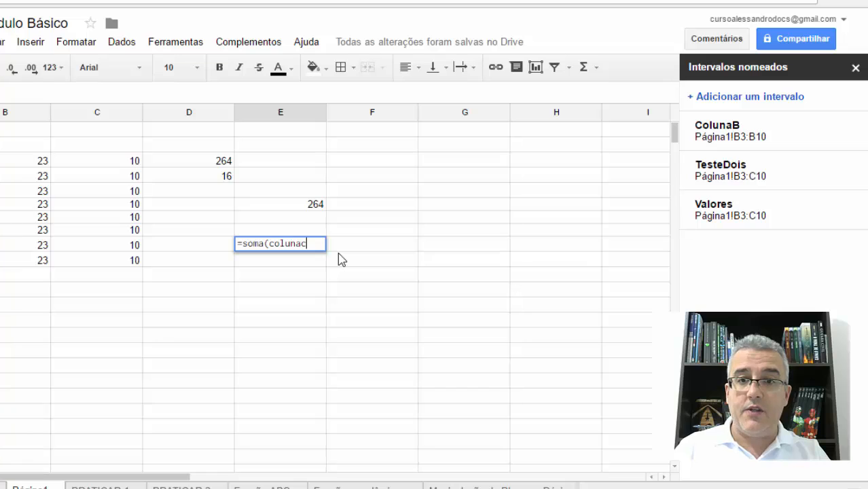
key(Return)
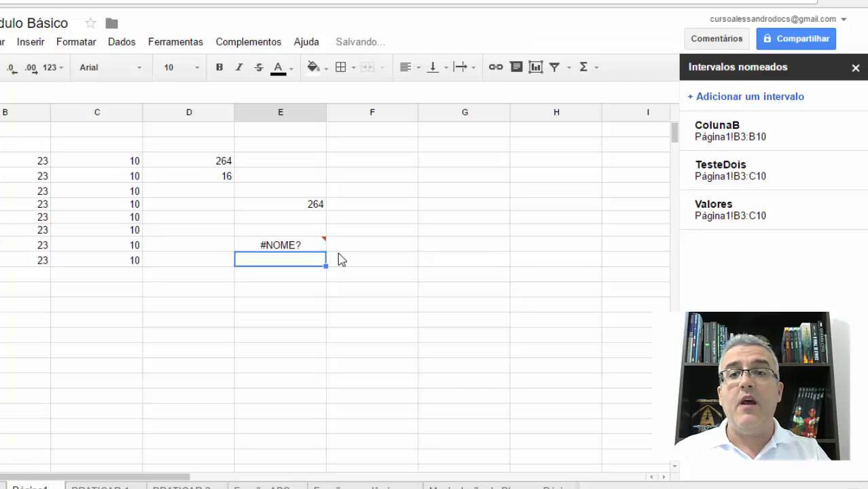
mouse_move(265, 246)
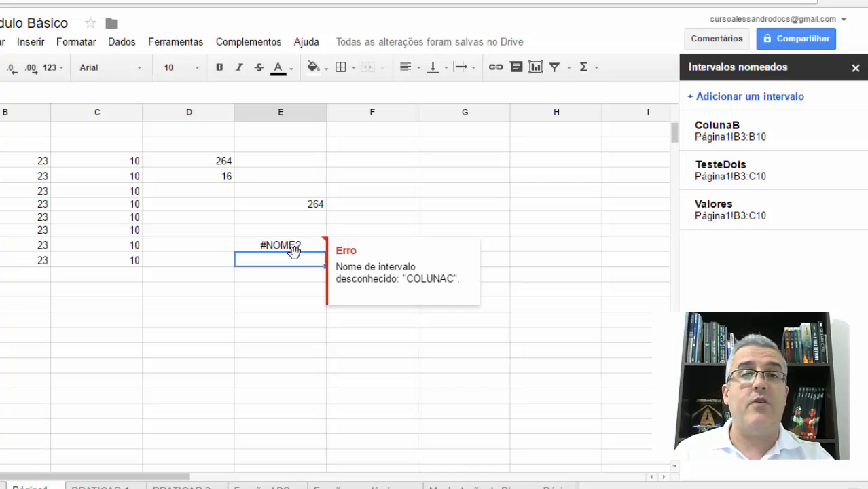
click(397, 219)
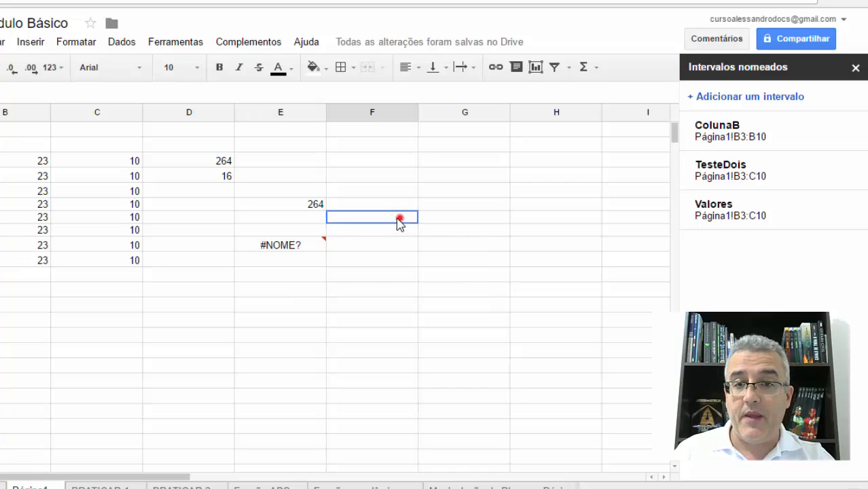
click(258, 250)
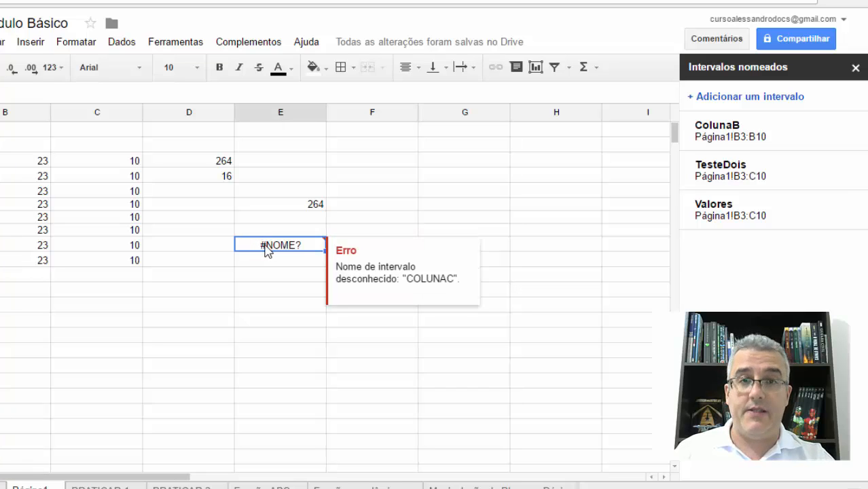
Add a named range ColunaC for the cells C3:C10.
drag(123, 163, 121, 261)
click(710, 97)
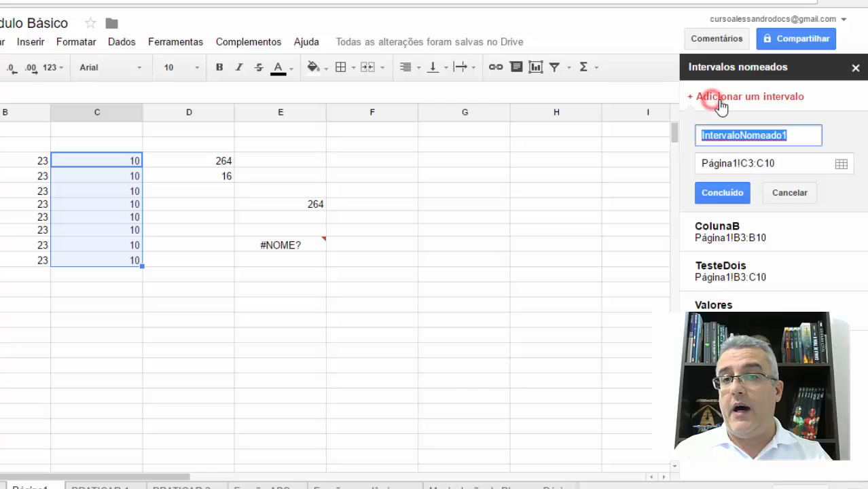
text(ColunaC)
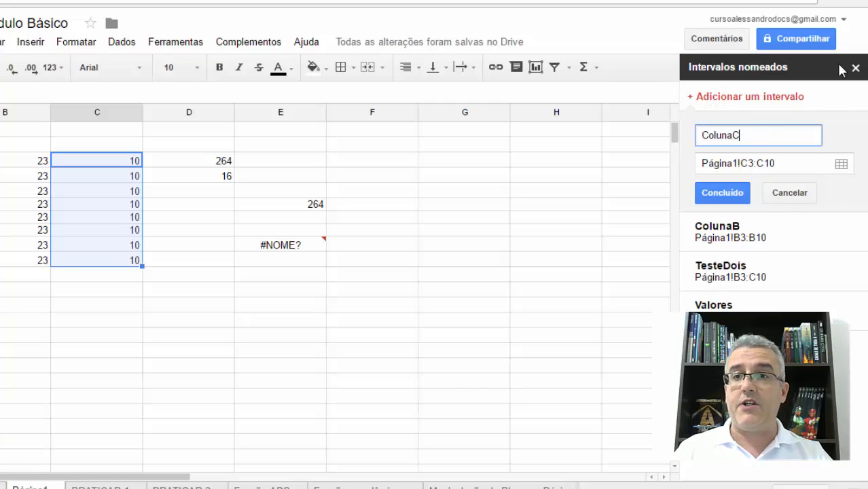
key(Return)
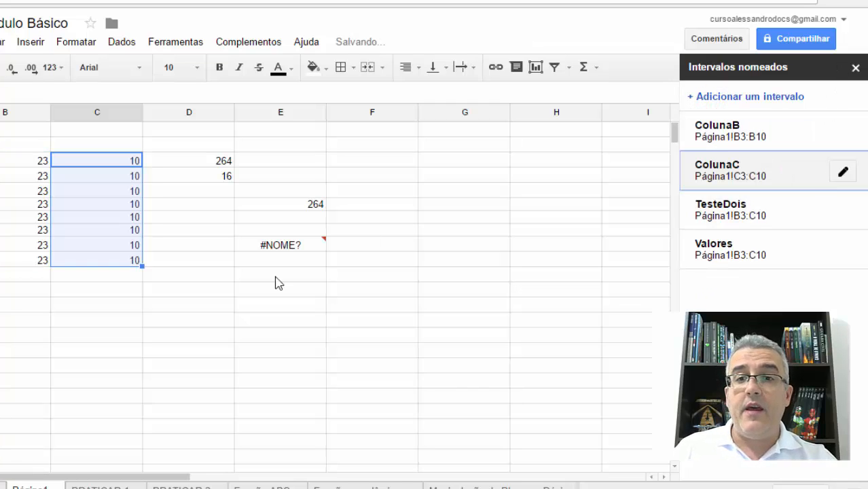
Reopen and confirm the SOMA(colunac) formula in cell E9 to recalculate it with the recreated named range.
click(280, 246)
double_click(324, 250)
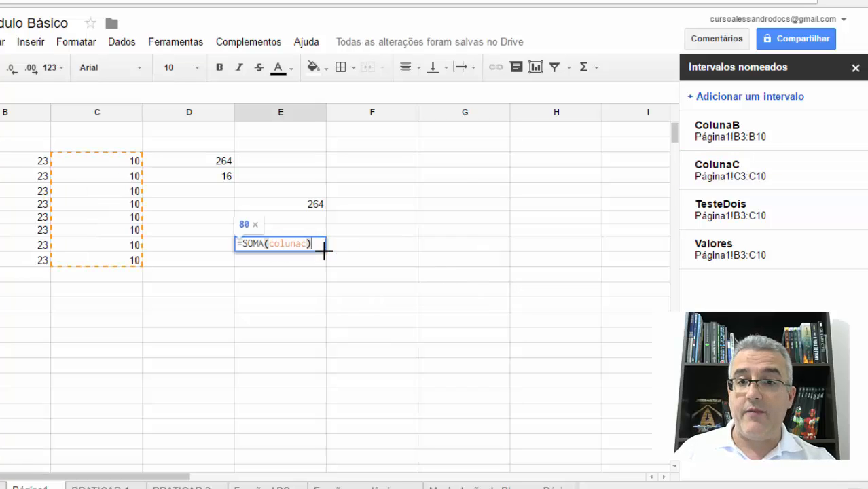
key(Return)
click(304, 246)
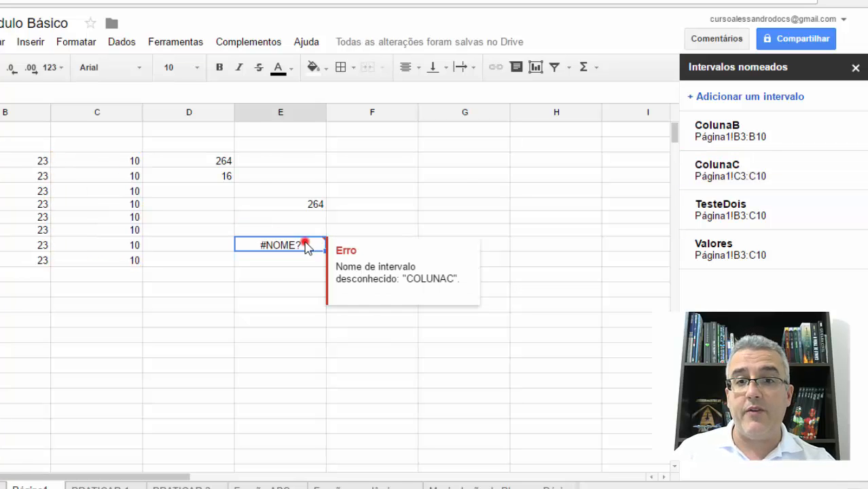
double_click(304, 243)
mouse_move(711, 129)
key(Return)
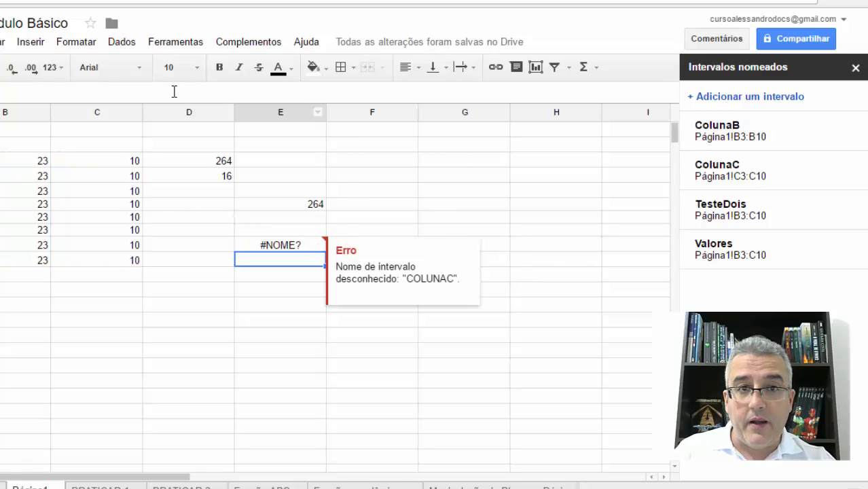
click(148, 45)
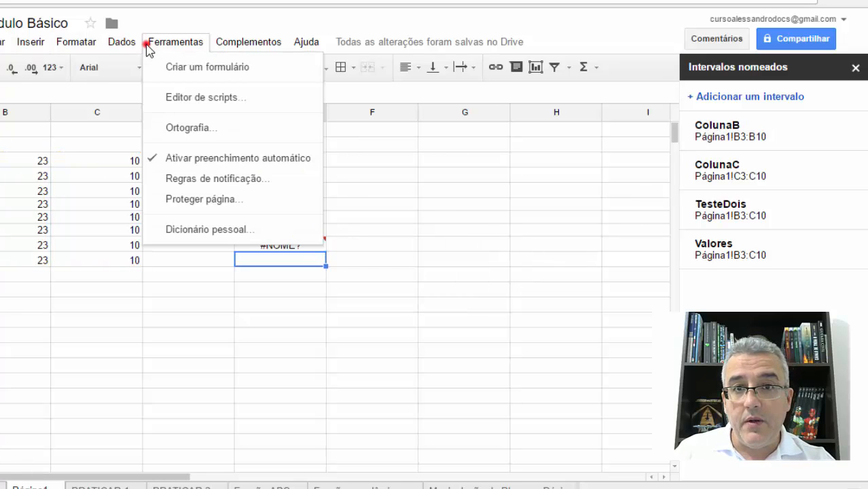
click(557, 227)
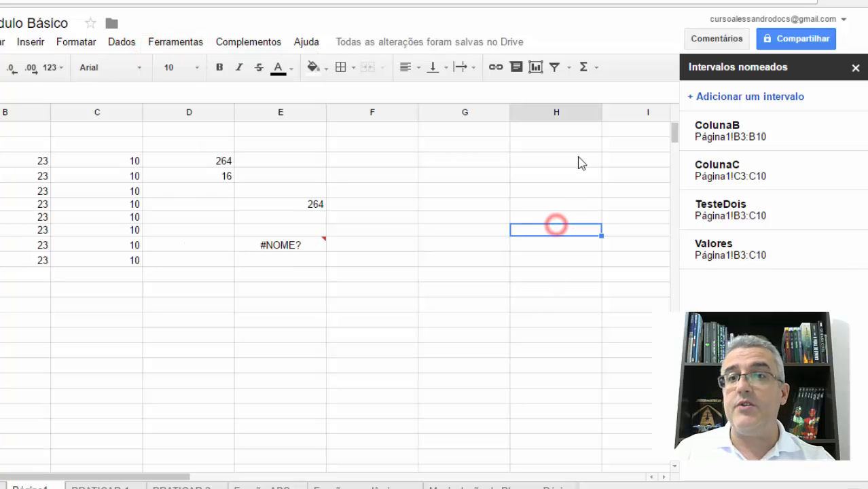
click(322, 246)
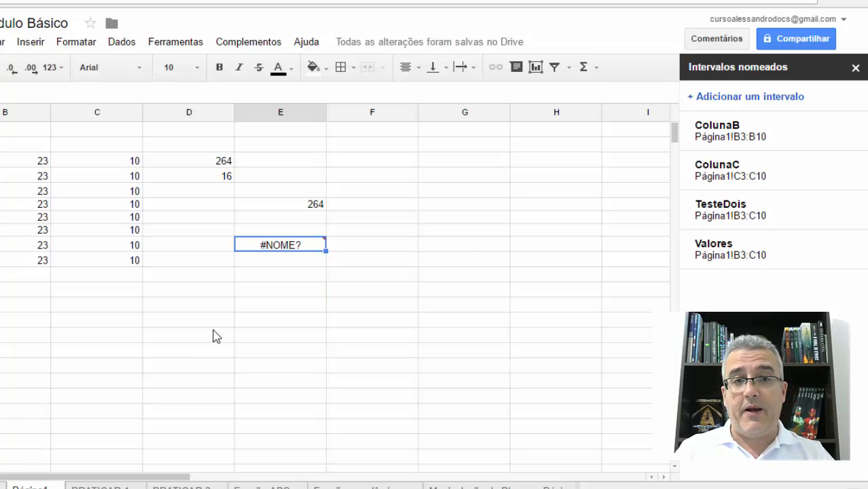
key(Return)
key(Return)
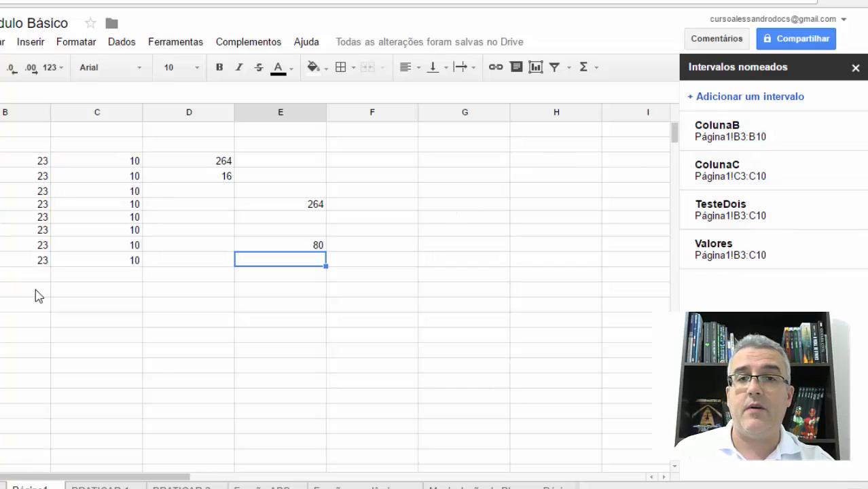
On the sheet PRATICAR 1, enter the formula =soma(colunab) in cell I3.
click(212, 274)
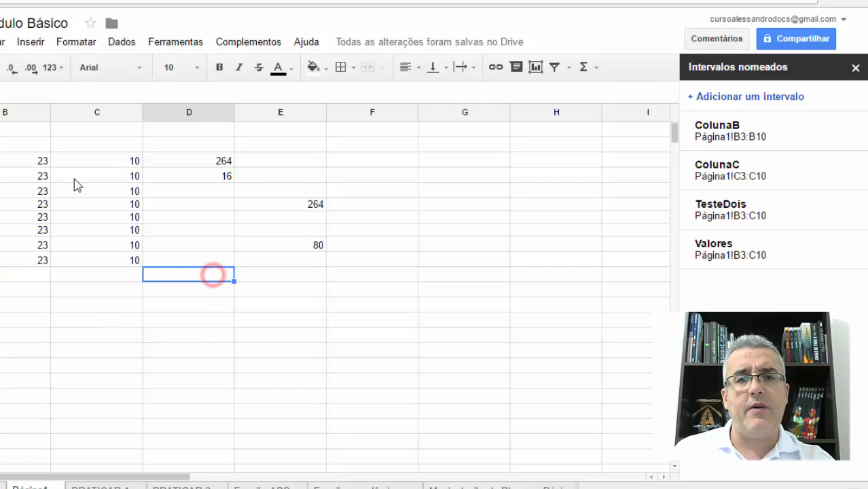
drag(20, 161, 111, 260)
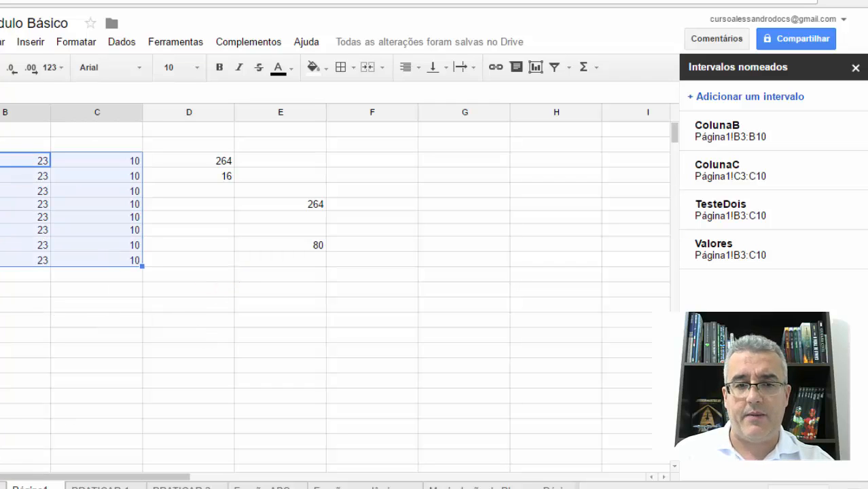
click(17, 486)
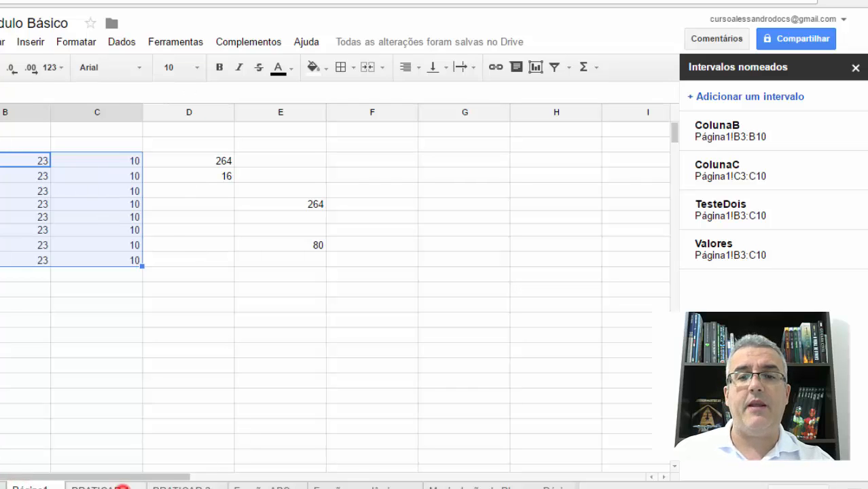
click(121, 486)
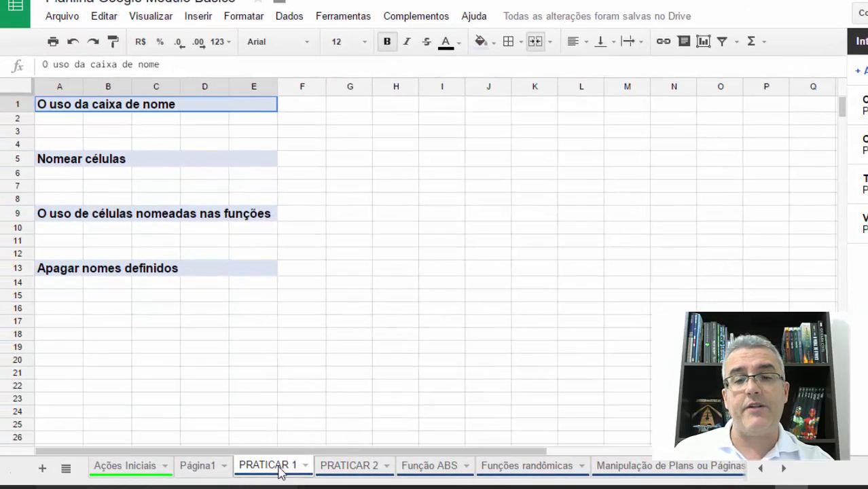
click(440, 136)
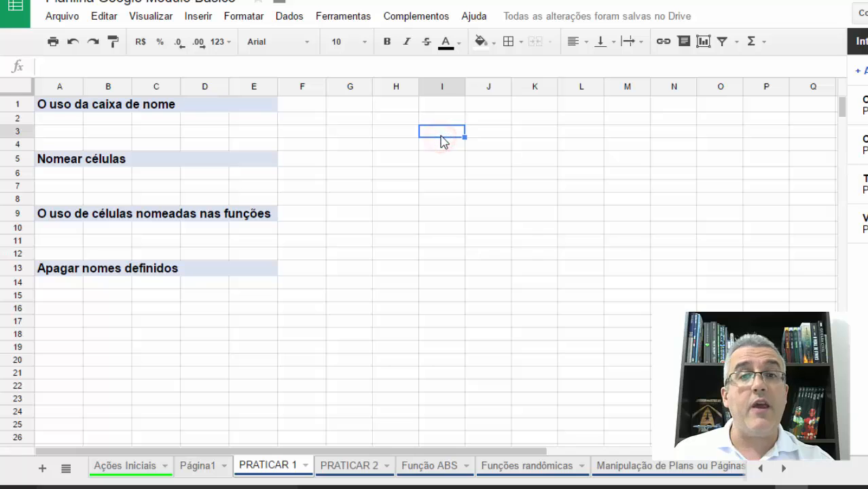
text(=)
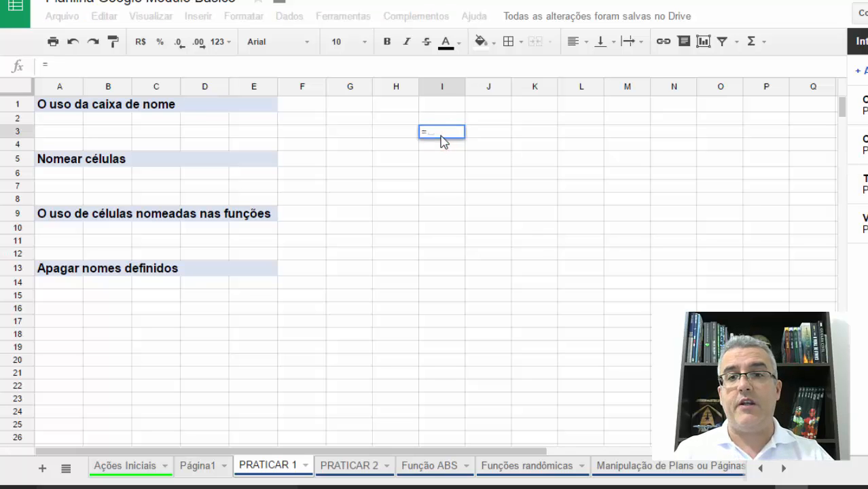
text(soma(colu)
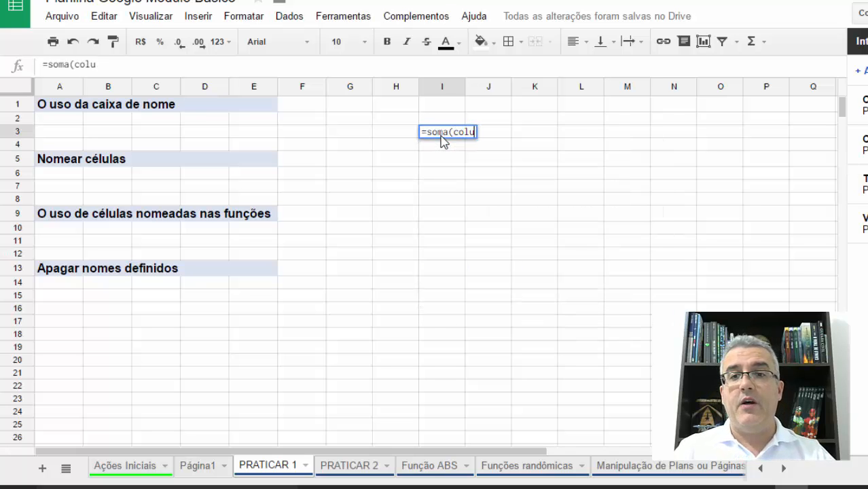
text(nab))
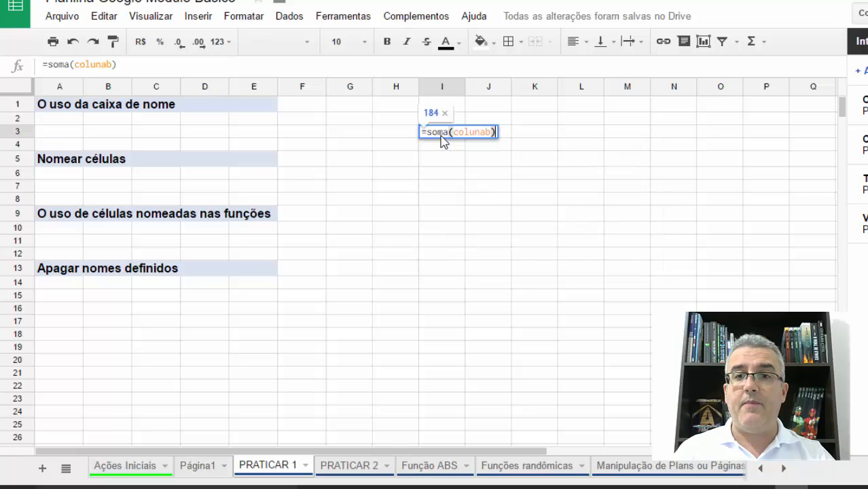
key(Return)
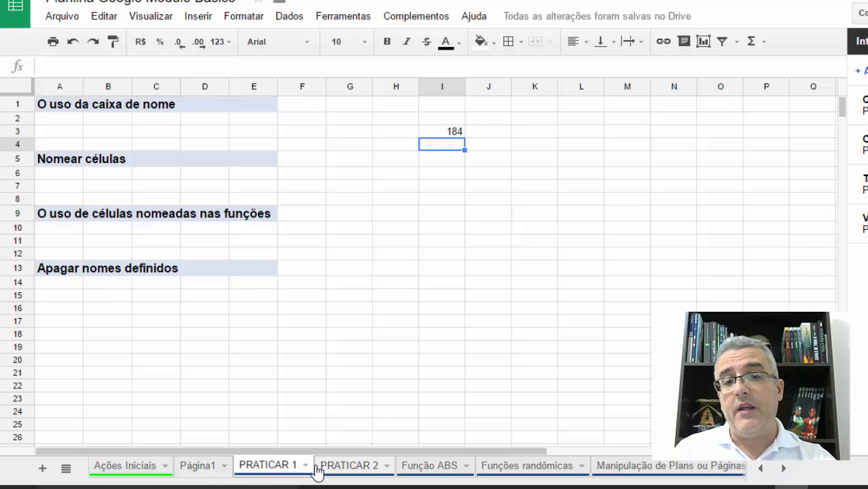
View the sheets PRATICAR 2, Função ABS and Funções randômicas, and return to Página1.
click(338, 469)
click(432, 468)
click(504, 465)
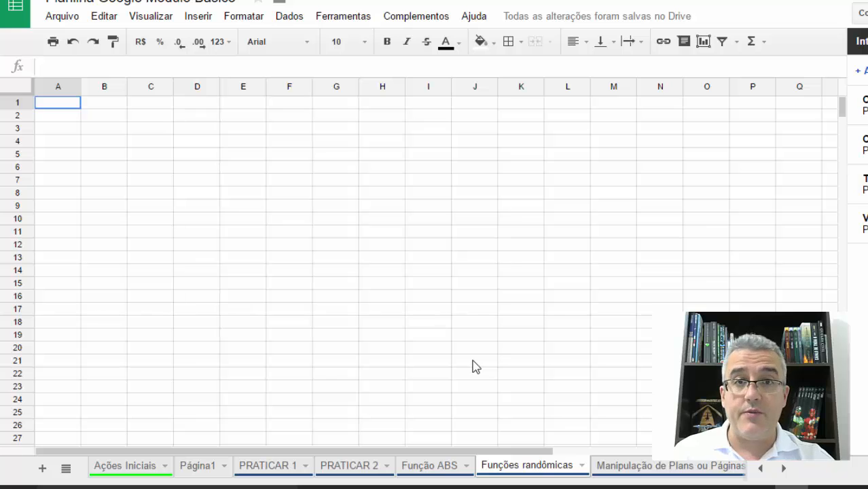
click(187, 465)
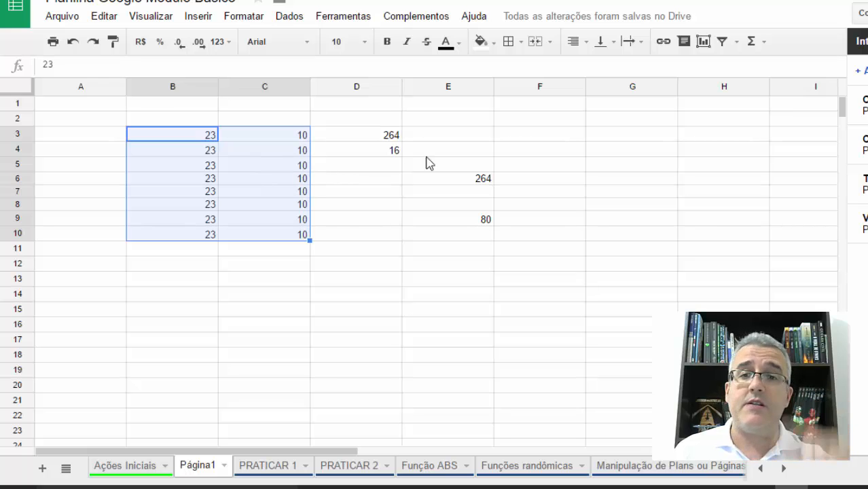
click(453, 296)
click(303, 278)
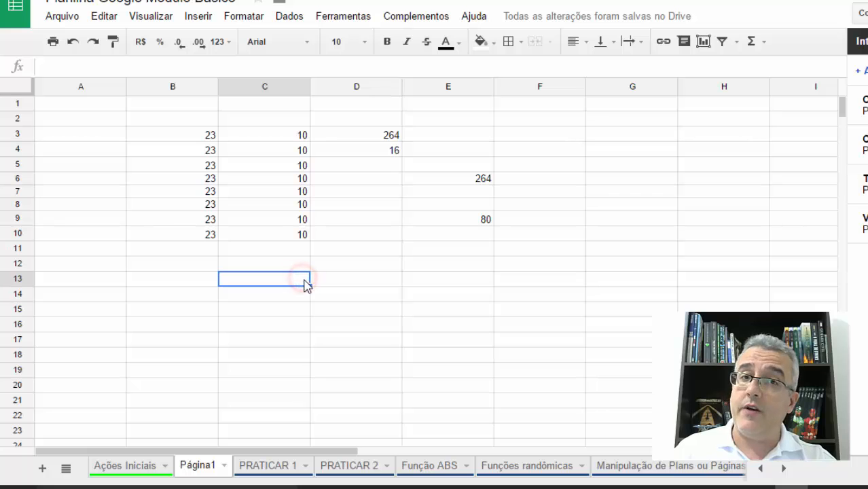
click(330, 305)
Select the separate blocks C14:E19 and G14:G19 and add a named range FaixasDiferentes, keeping the proposed range Página1!G14:G19.
drag(279, 296, 419, 378)
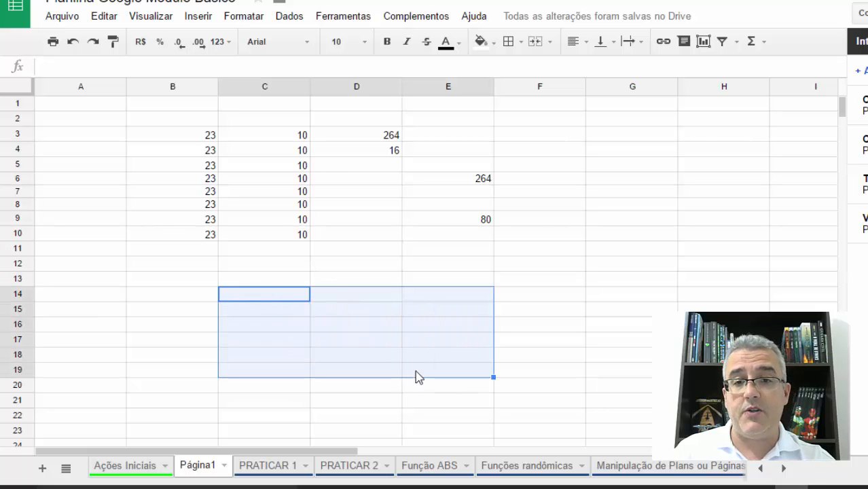
drag(601, 292, 612, 374)
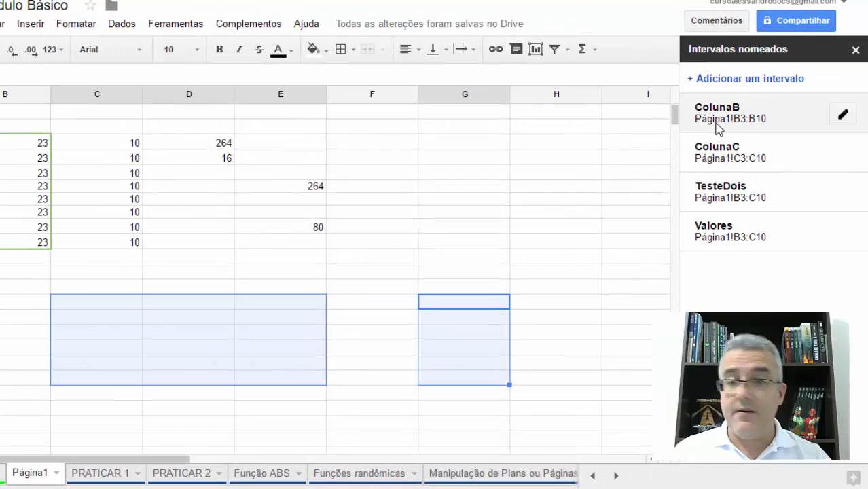
click(751, 79)
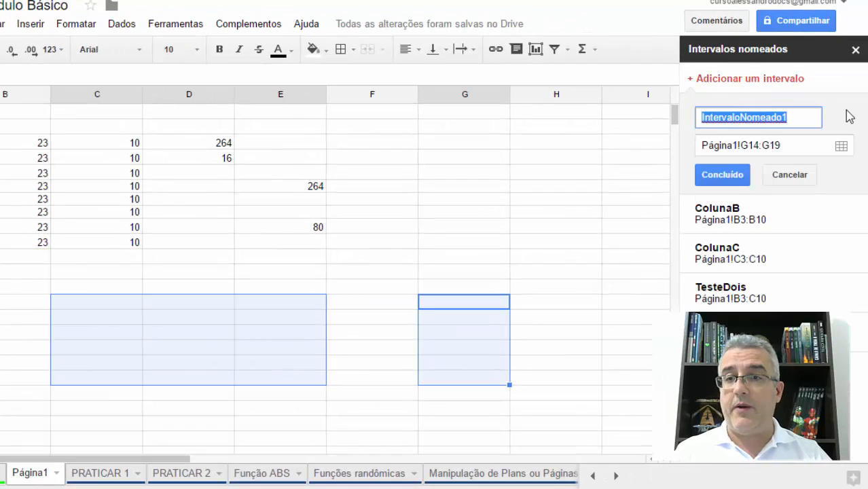
text(FaixasDiferentes)
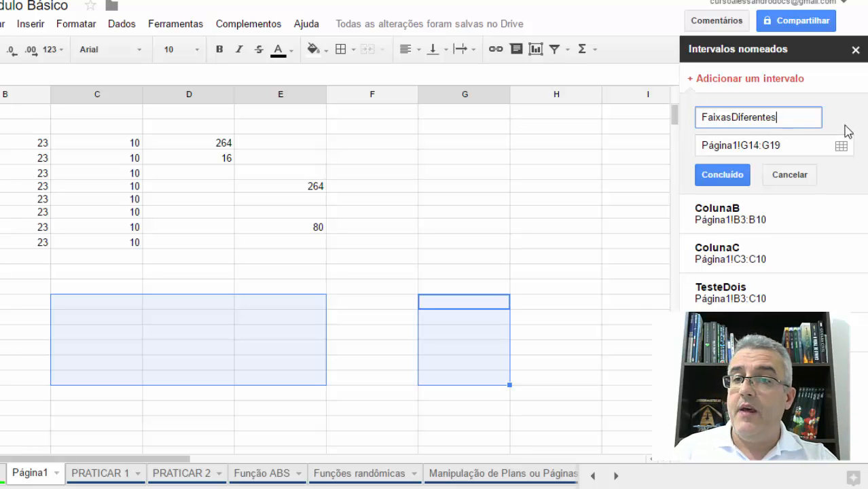
click(788, 138)
drag(791, 139, 682, 140)
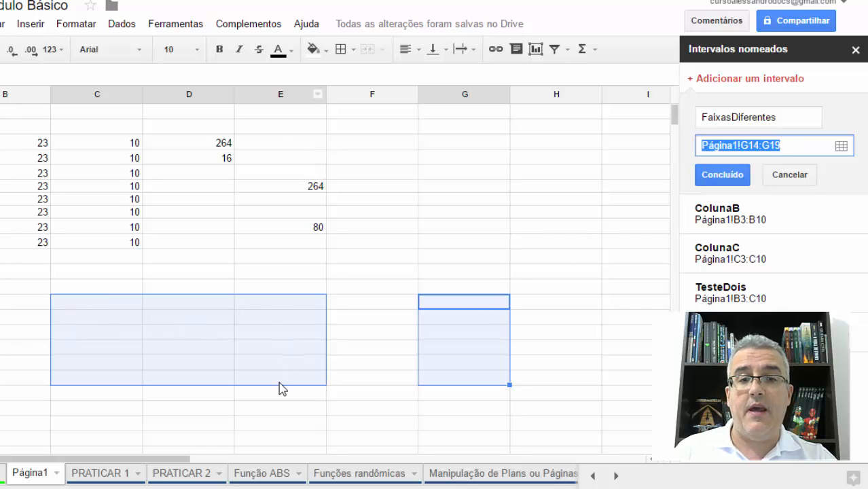
click(786, 153)
drag(786, 151, 747, 150)
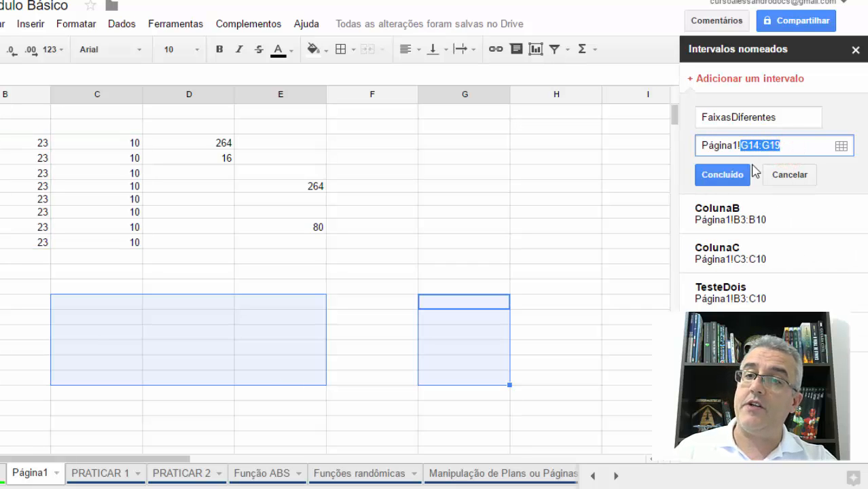
key(Return)
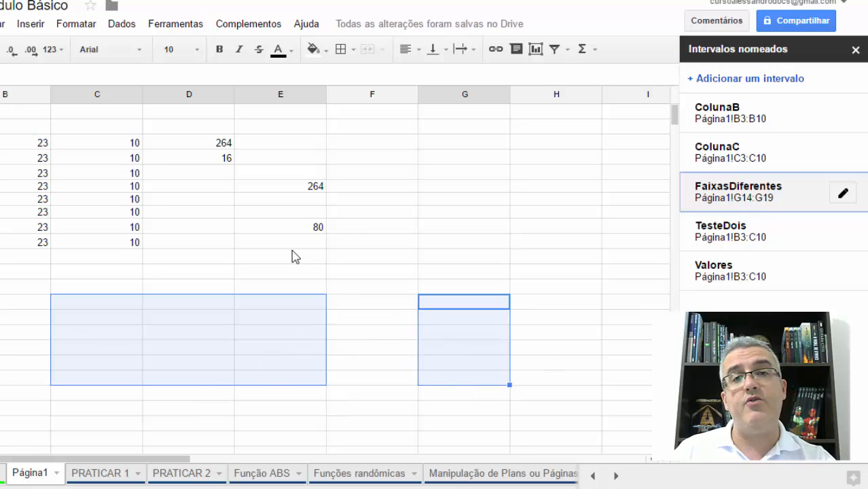
Examine which cells on Página1 each named range covers: FaixasDiferentes, ColunaB, ColunaC, TesteDois and Valores.
click(394, 227)
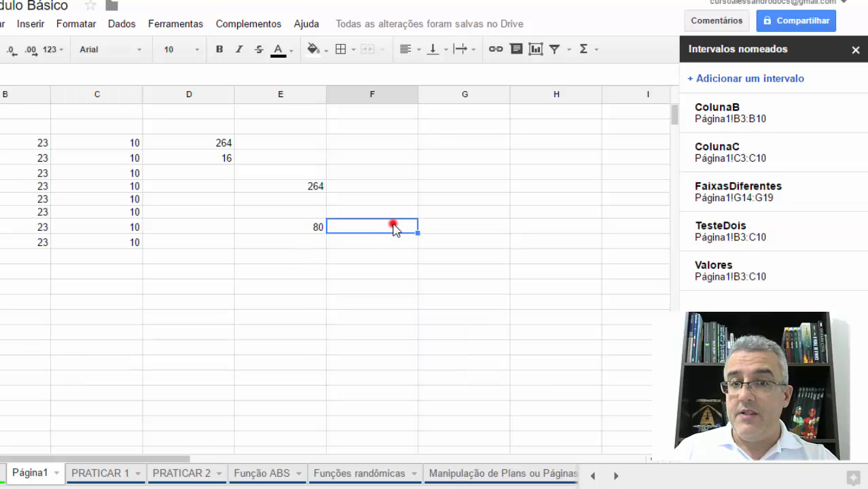
click(725, 195)
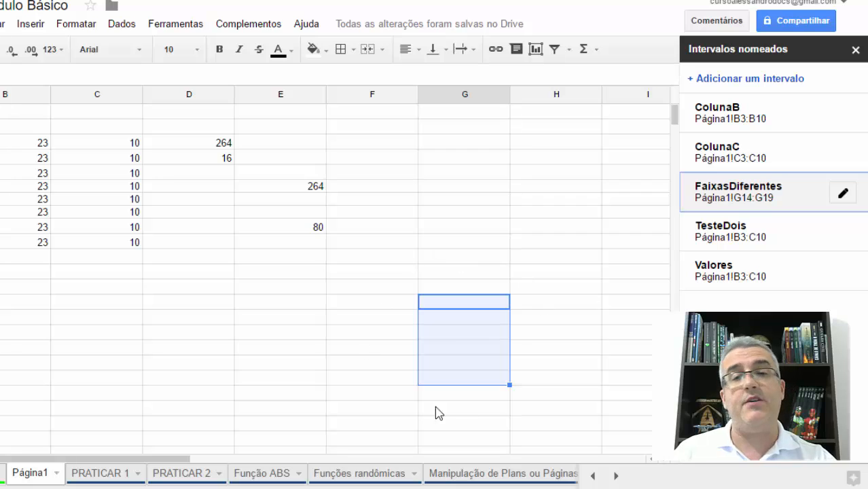
click(266, 199)
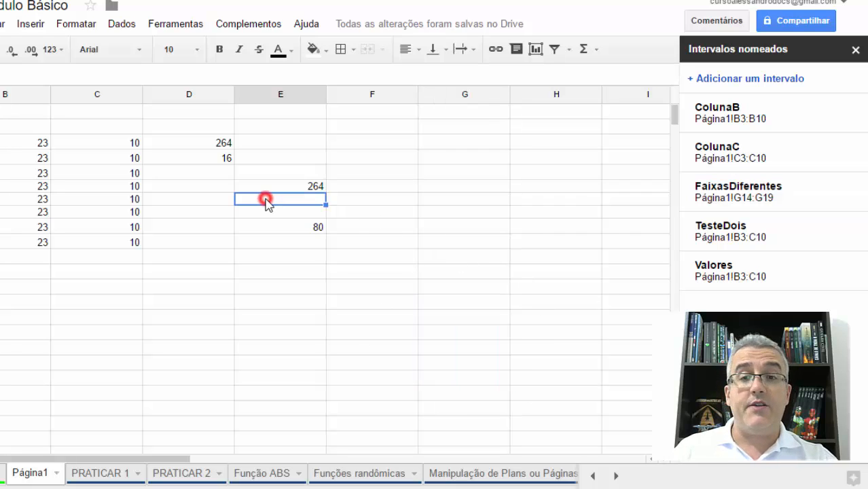
click(298, 155)
click(355, 150)
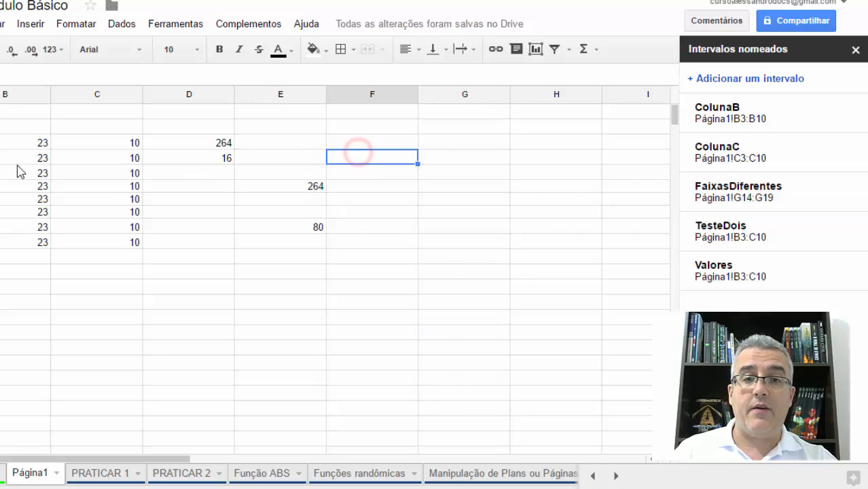
click(720, 144)
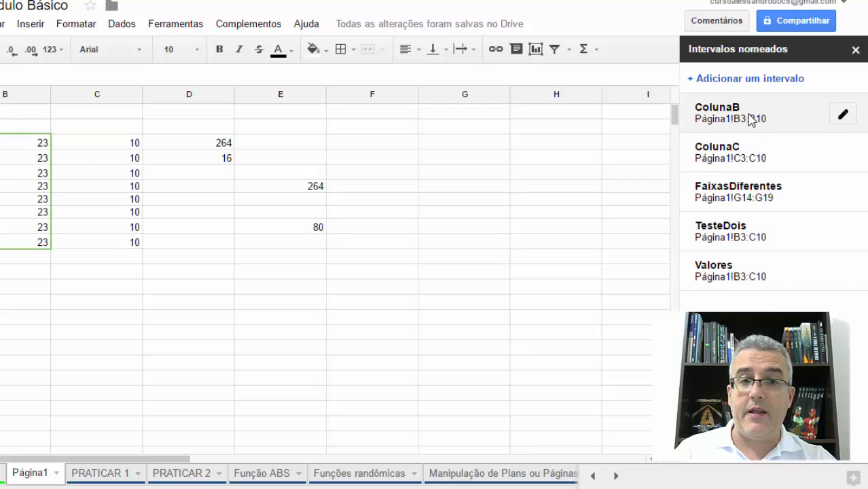
click(787, 174)
click(735, 123)
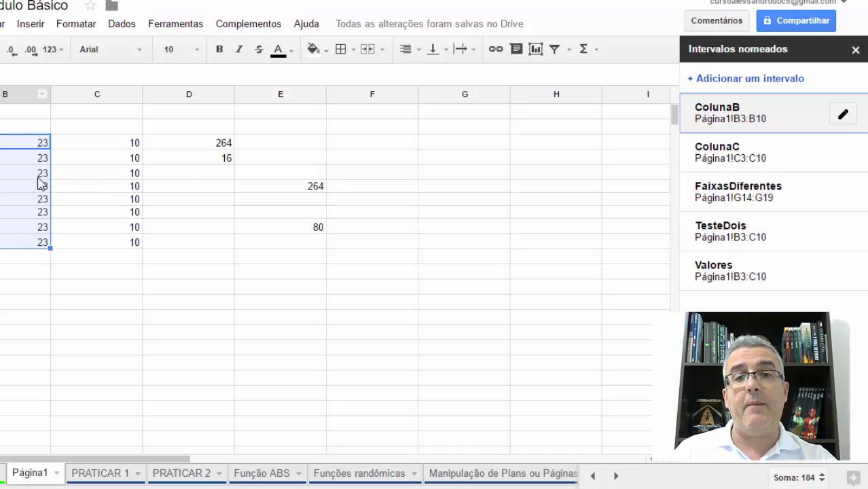
click(761, 157)
click(761, 198)
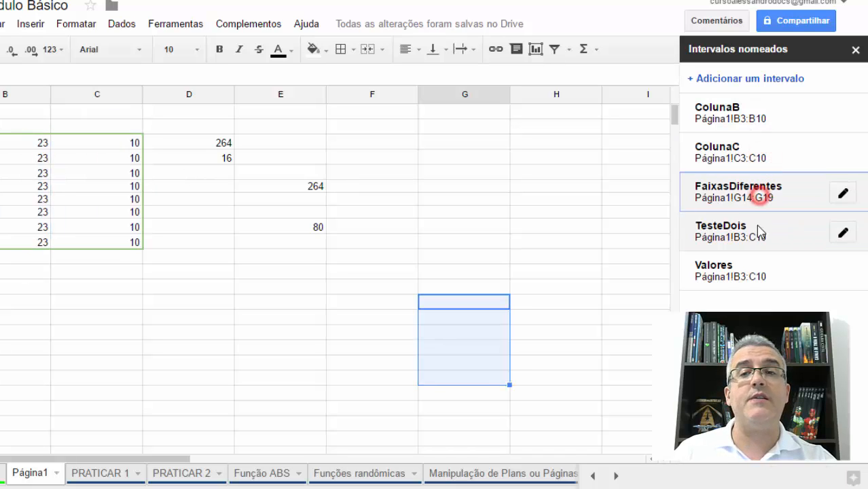
click(756, 230)
click(753, 265)
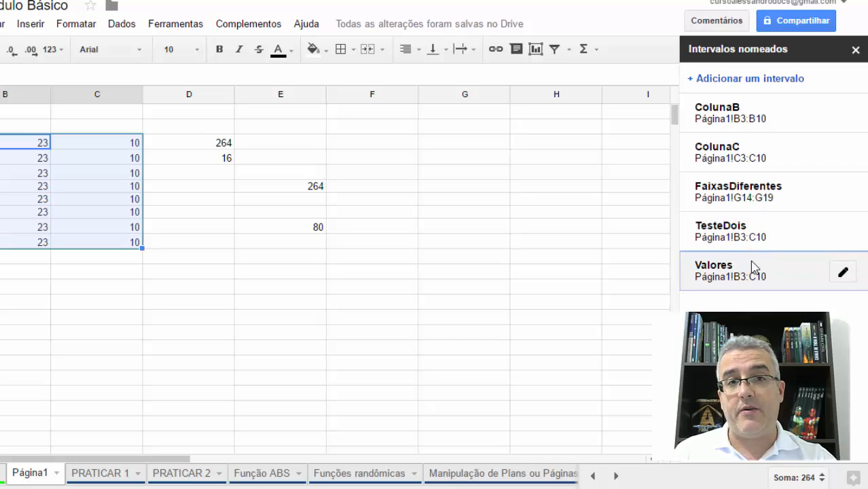
Delete the named range FaixasDiferentes.
click(760, 200)
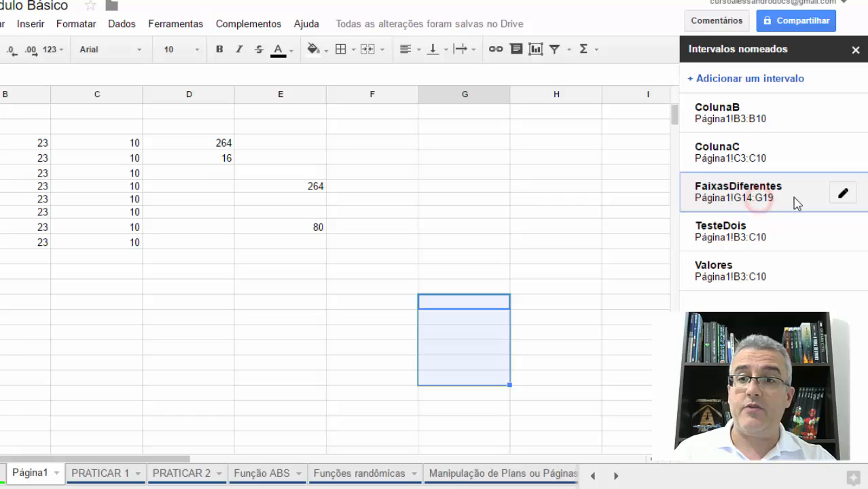
click(842, 195)
click(845, 199)
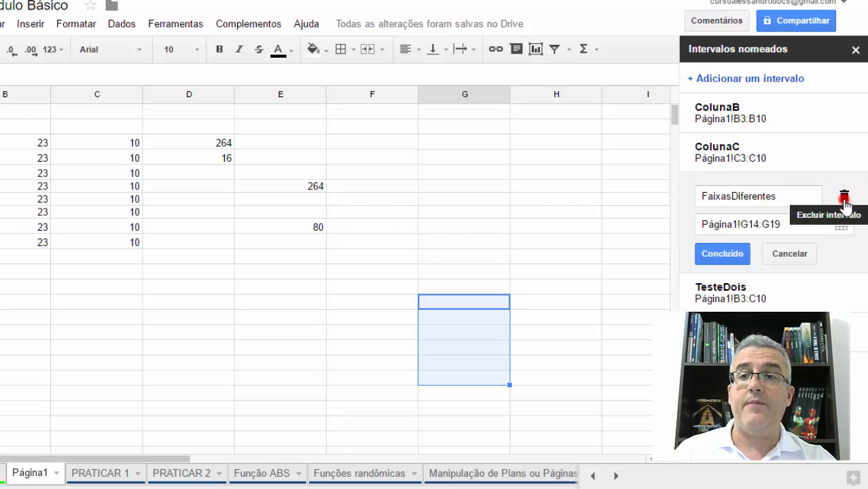
click(194, 279)
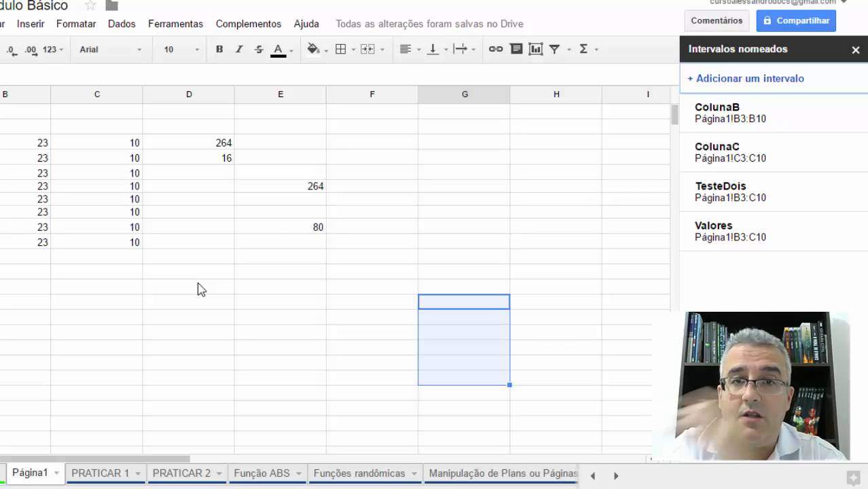
Enter 100 in cell B11 and 5000 in cell B12, and check the sum in D3.
click(32, 257)
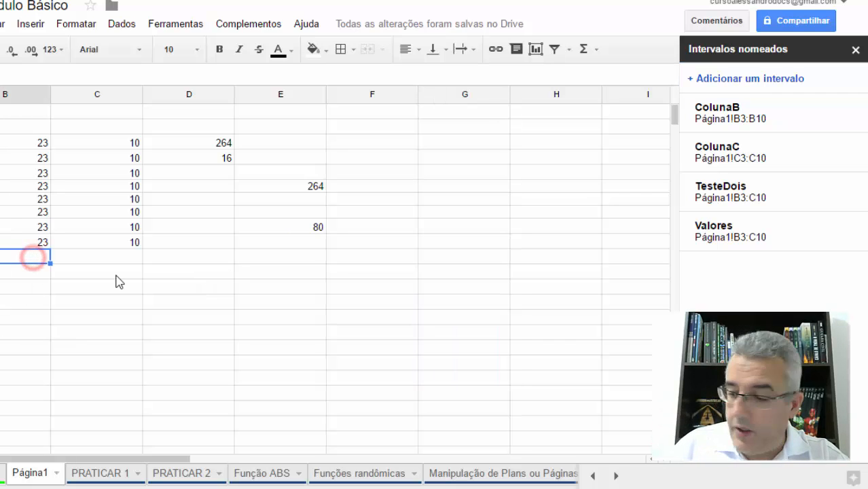
text(100)
key(Return)
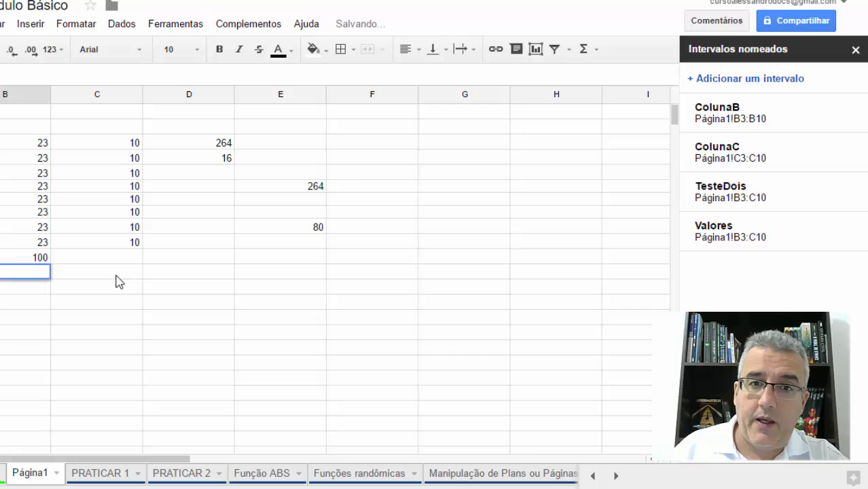
text(5000)
key(Return)
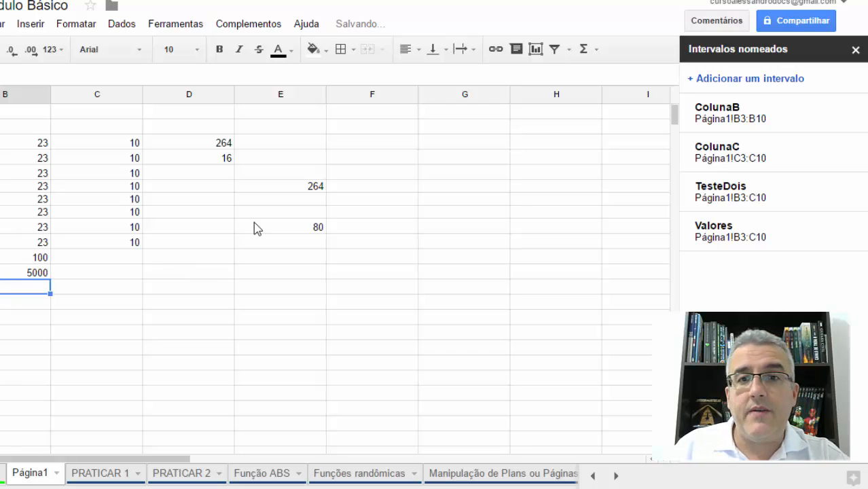
click(228, 144)
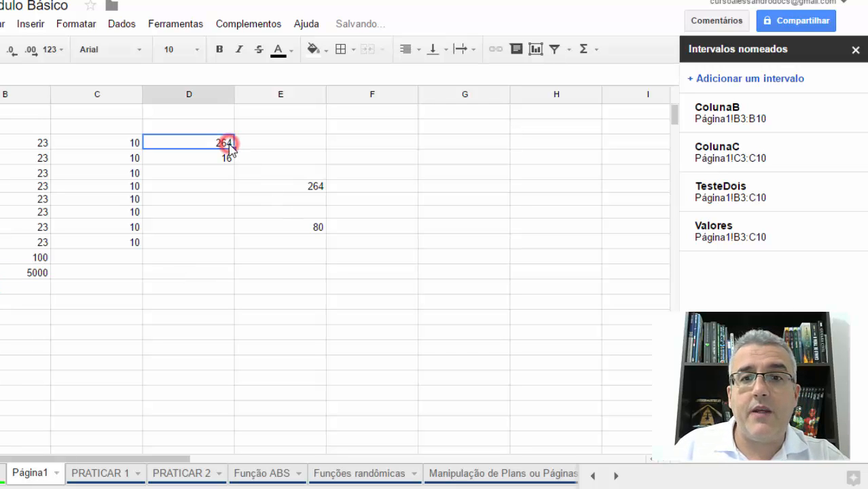
Extend the named range ColunaB to Página1!B3:B12.
click(761, 117)
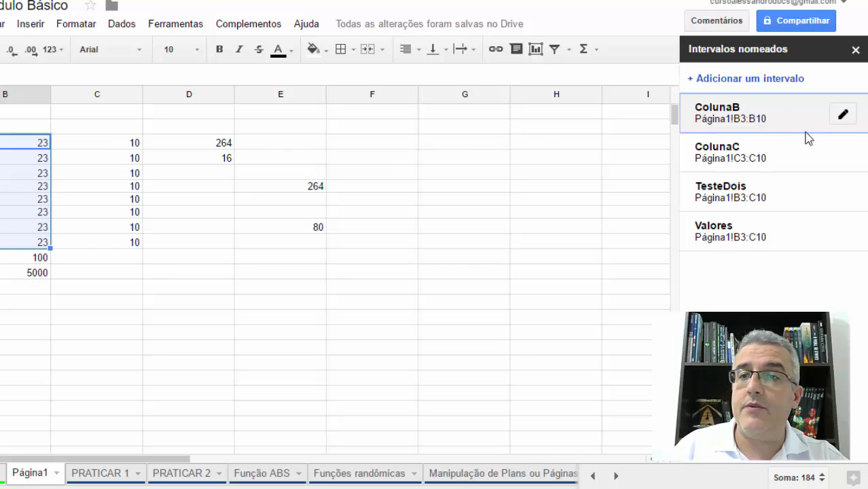
click(849, 121)
click(776, 141)
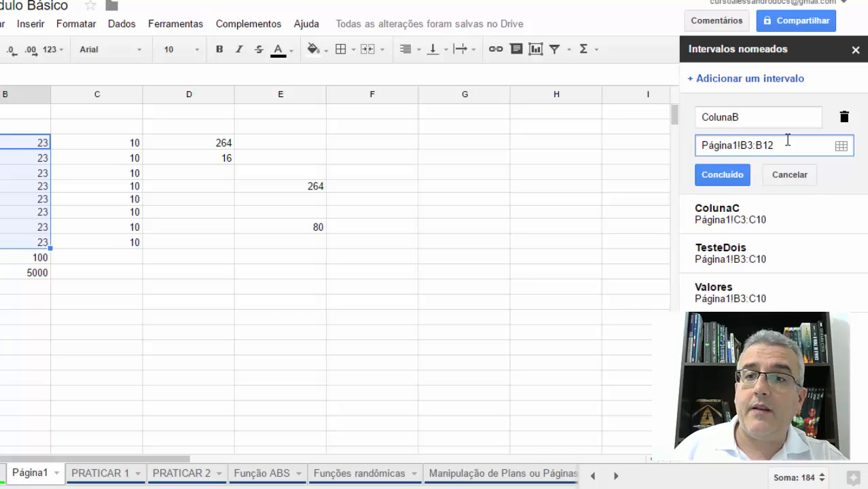
key(Return)
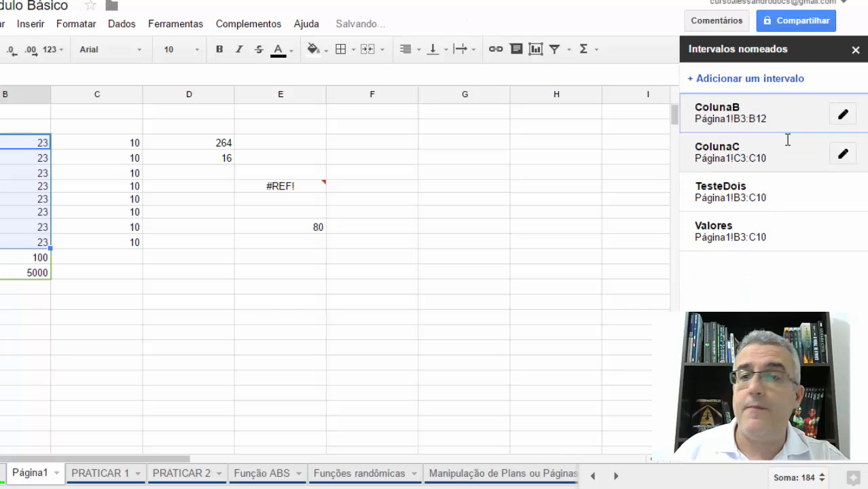
Check the cells covered by ColunaC and extend the named range TesteDois to Página1!B3:C12.
click(751, 163)
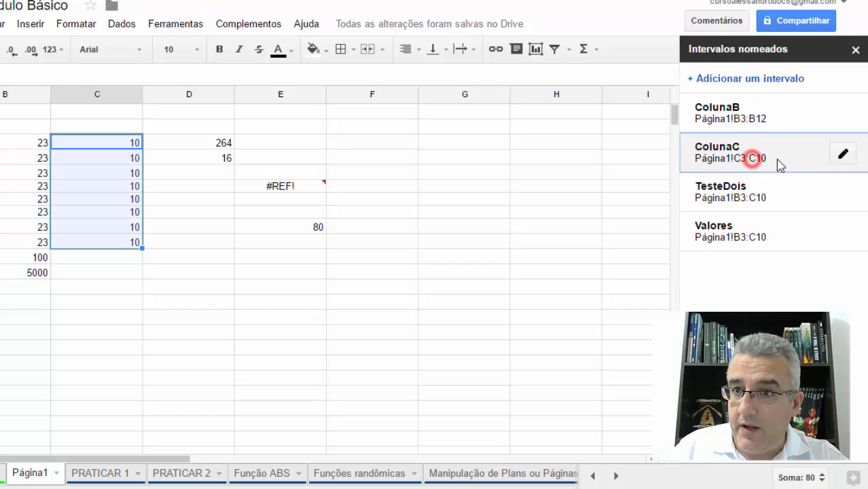
click(754, 204)
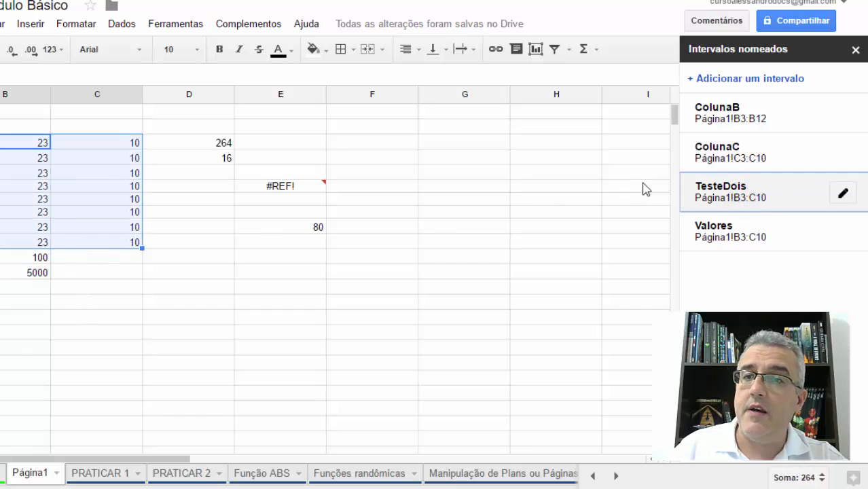
click(842, 194)
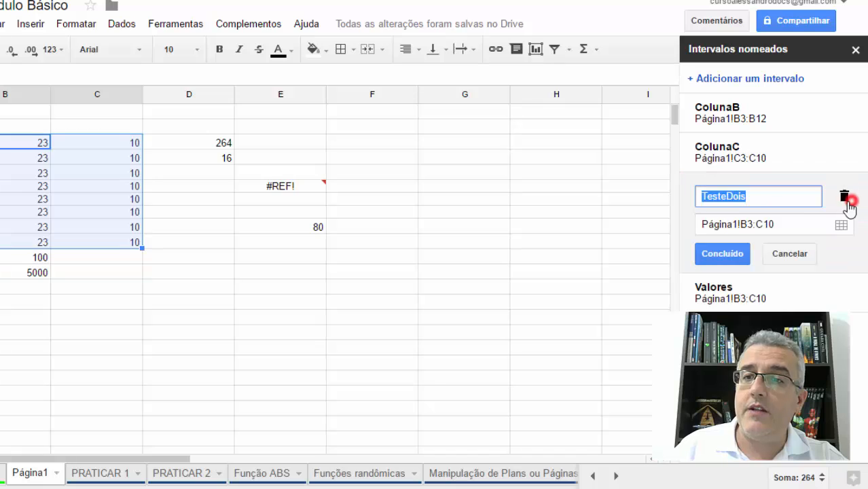
click(767, 225)
key(BackSpace)
key(BackSpace)
text(1)
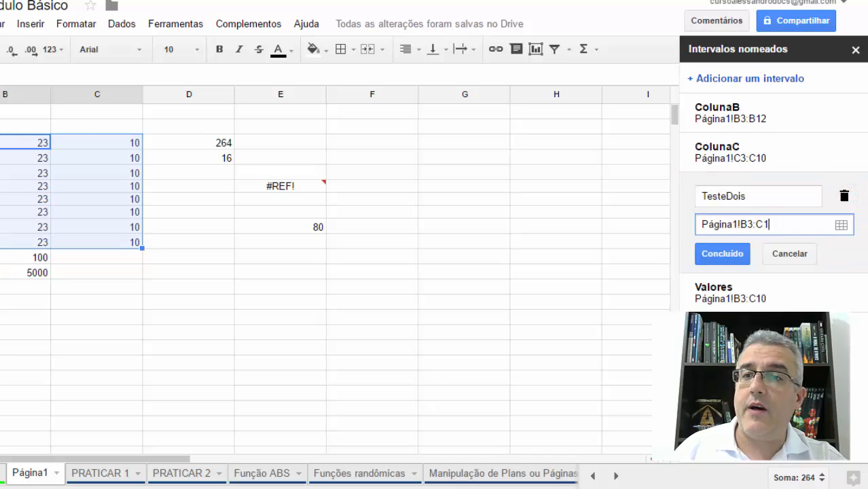
text(2)
key(Return)
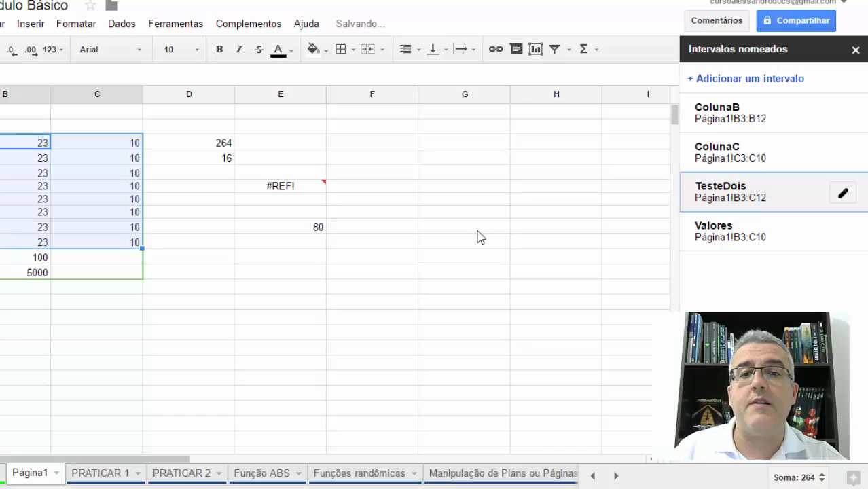
click(448, 225)
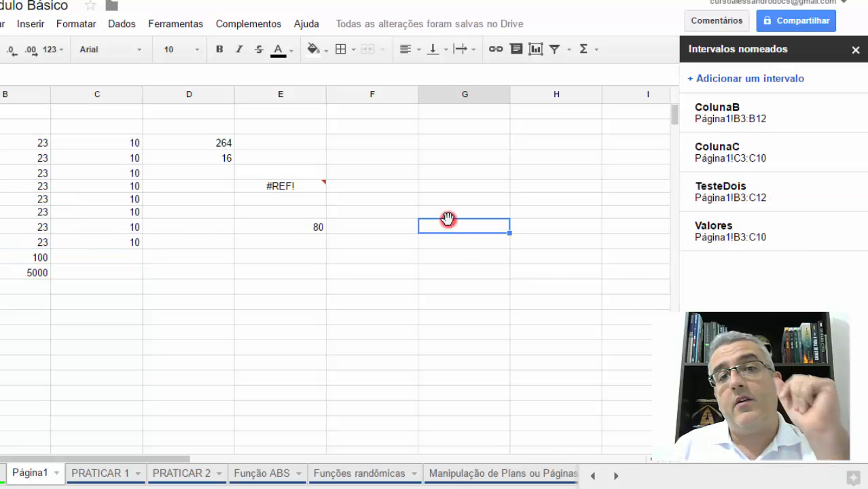
Enter the heading Indice de Reajuste in cell G1.
click(305, 297)
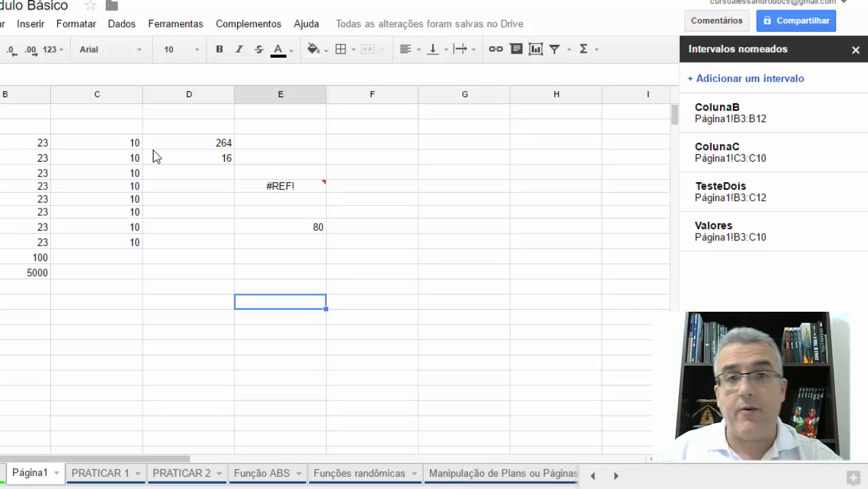
click(461, 114)
key(Return)
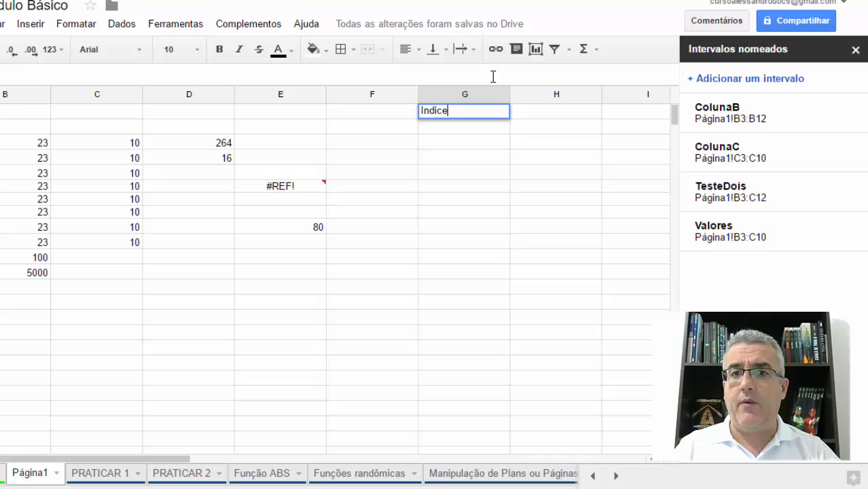
text(Indice de Reajuste)
key(Return)
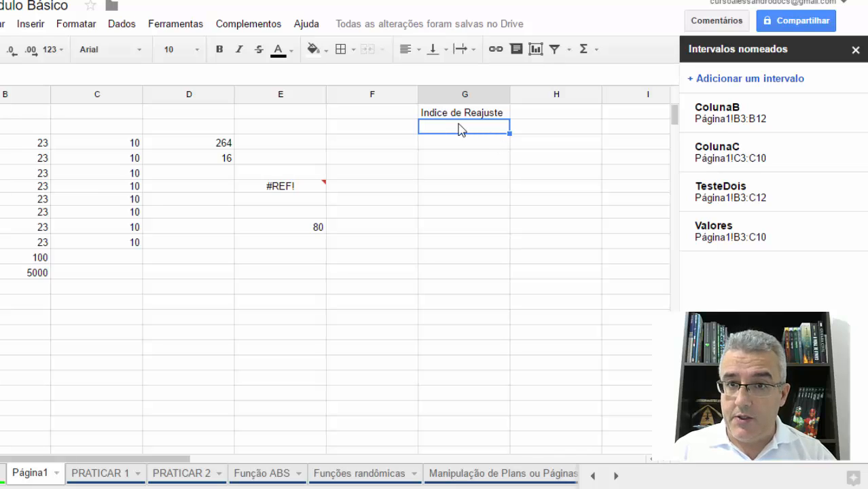
Add a named range IndiceReajuste for the single cell Página1!G2.
click(710, 80)
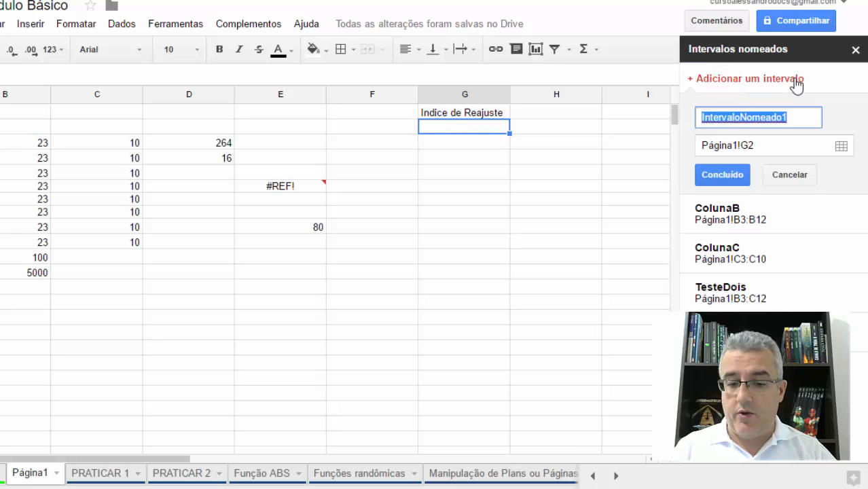
text(IndiceReaju)
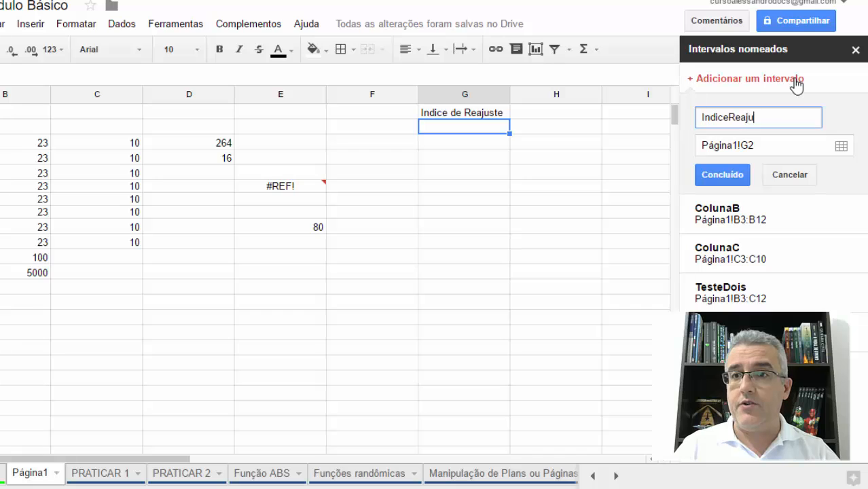
text(ste)
key(Return)
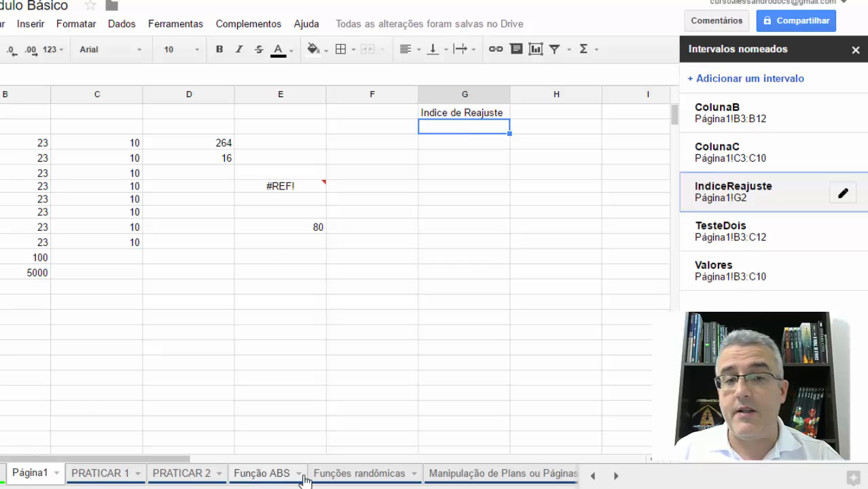
click(443, 149)
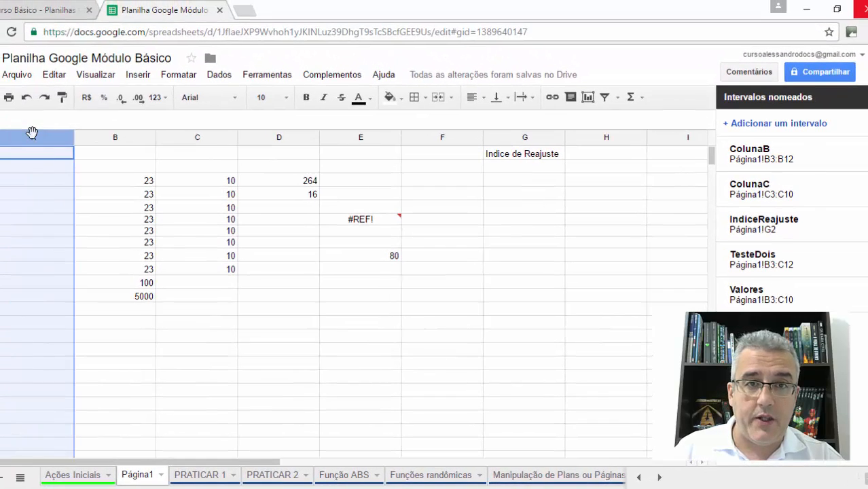
Add a named range ColunaAInteira covering the whole column Página1!A:A.
click(37, 135)
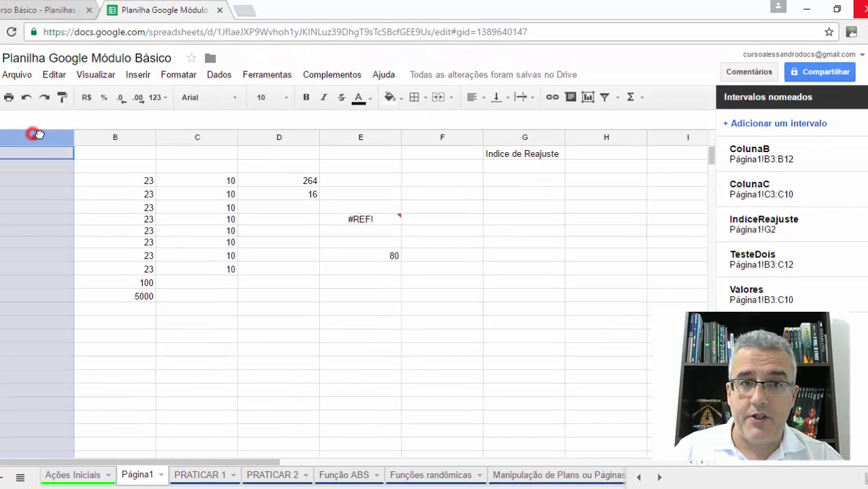
mouse_move(38, 135)
mouse_down()
mouse_move(201, 135)
mouse_move(37, 140)
mouse_up()
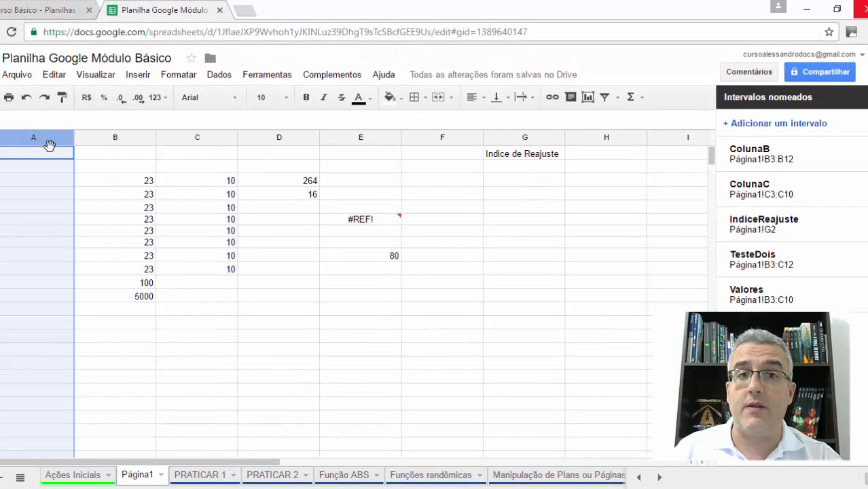
click(774, 125)
text(Colun)
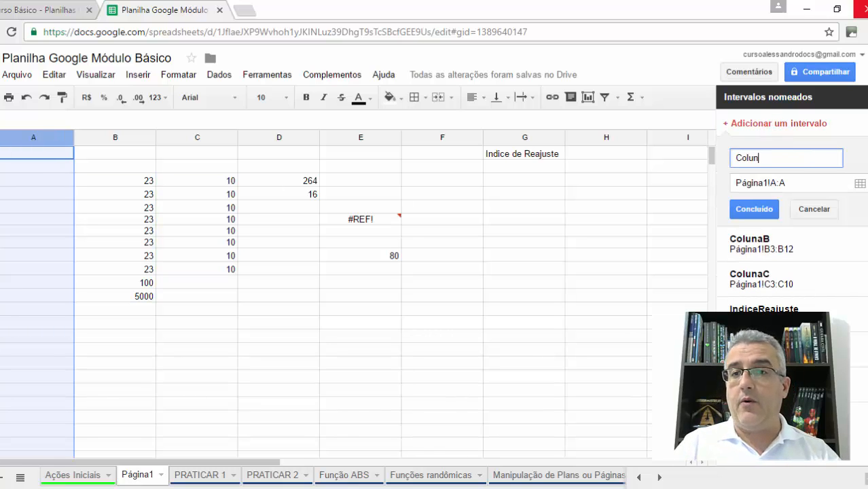
text(aAInteir)
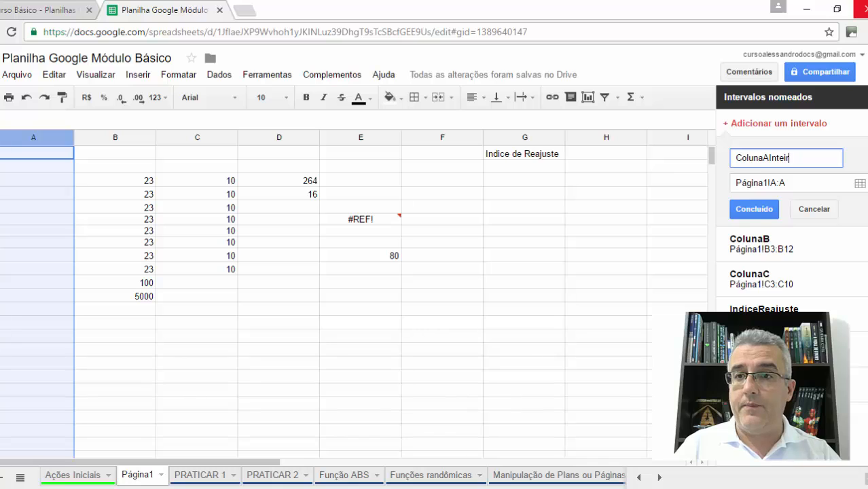
text(a)
key(Return)
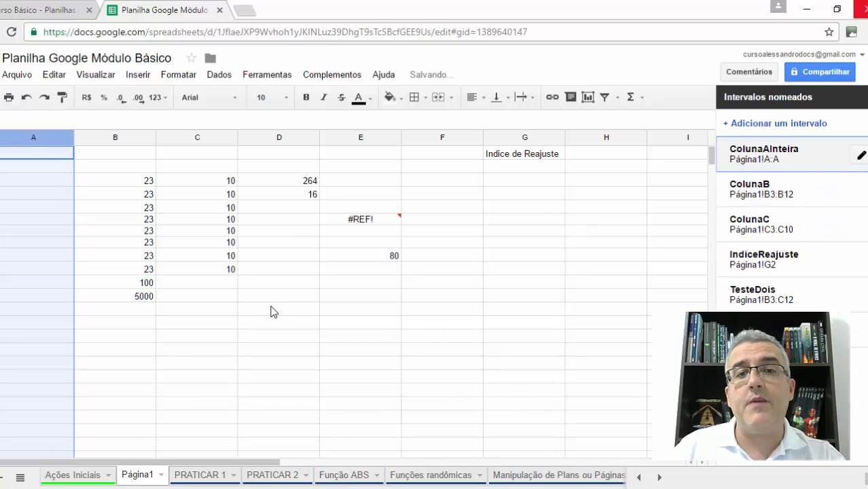
Enter the values 1 in cell A5 and 2 in cell A6.
click(50, 206)
text(1)
key(Return)
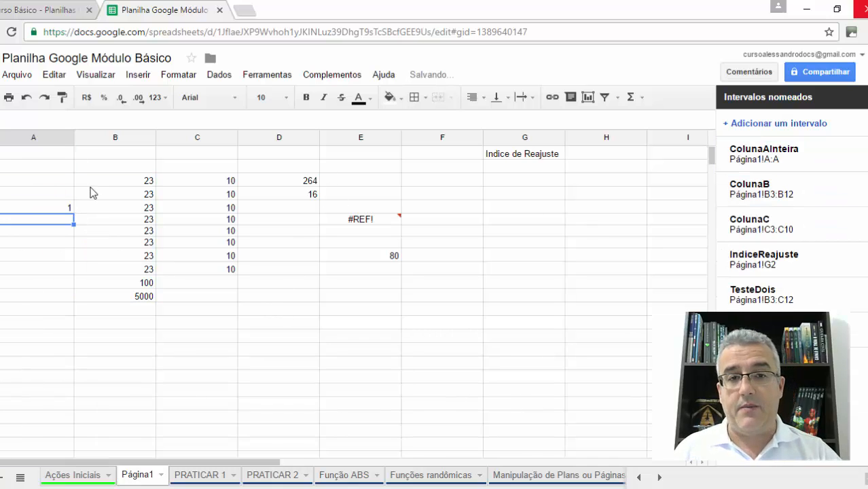
text(2)
key(Return)
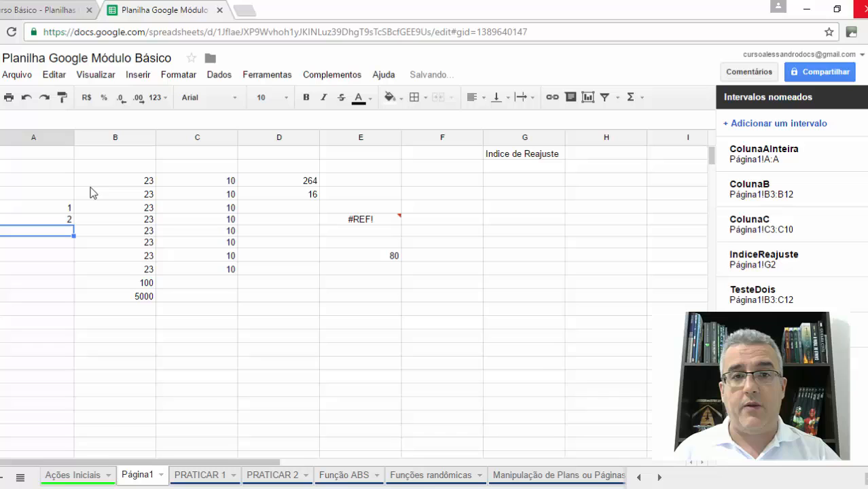
Enter a SOMA formula in cell F12 that adds up the named range ColunaAInteira.
click(438, 297)
text(=cont)
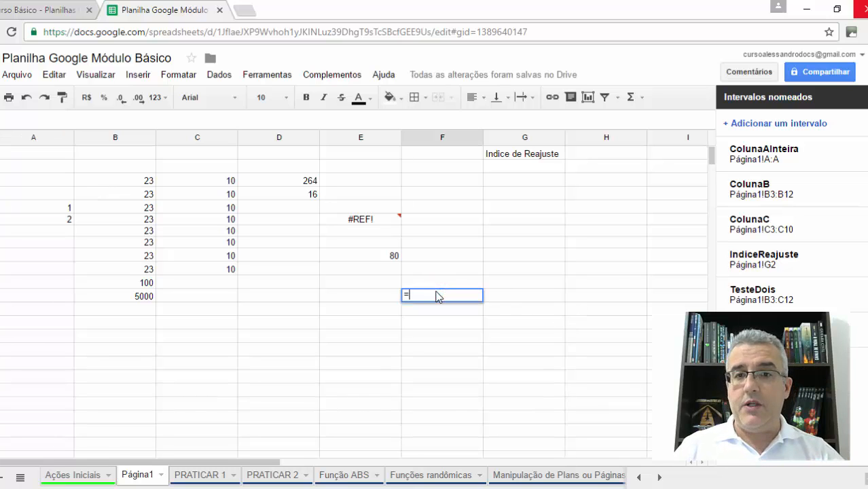
key(BackSpace)
key(BackSpace)
key(BackSpace)
key(BackSpace)
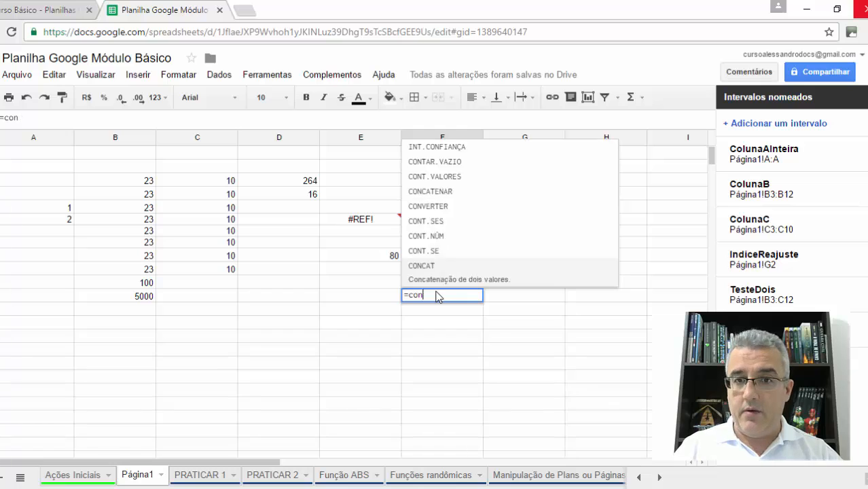
text(soma()
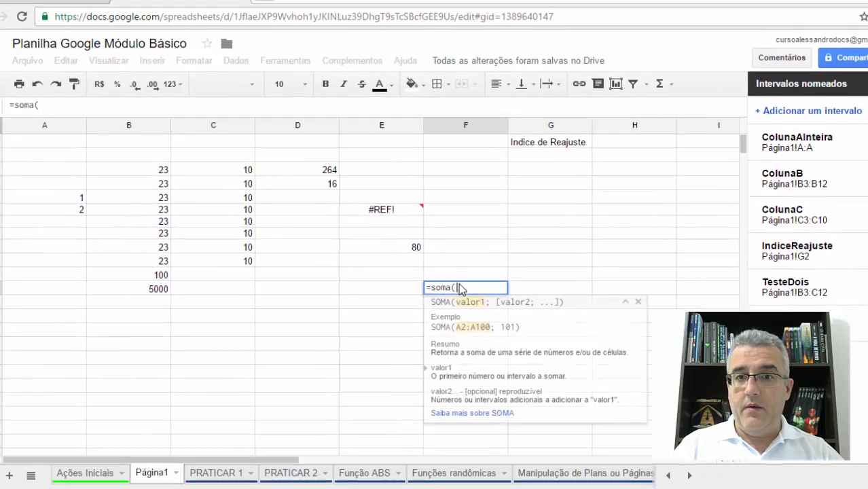
text(colunaa)
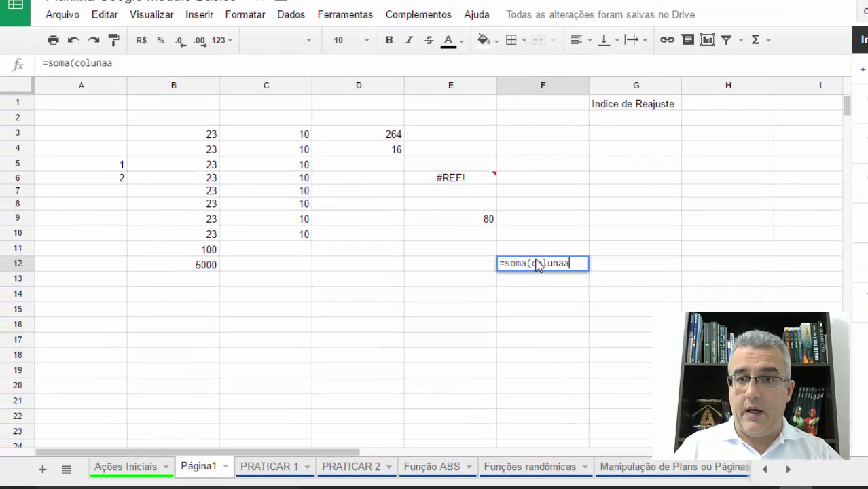
text(inteira)
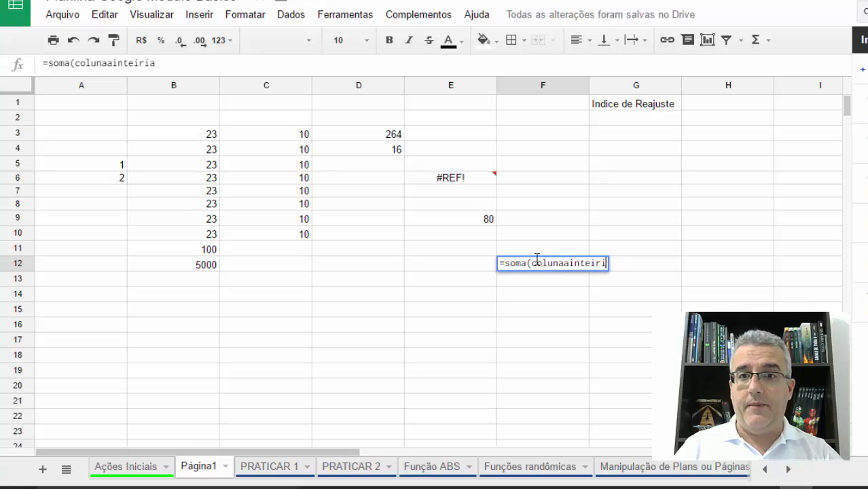
key(BackSpace)
text(a))
key(Return)
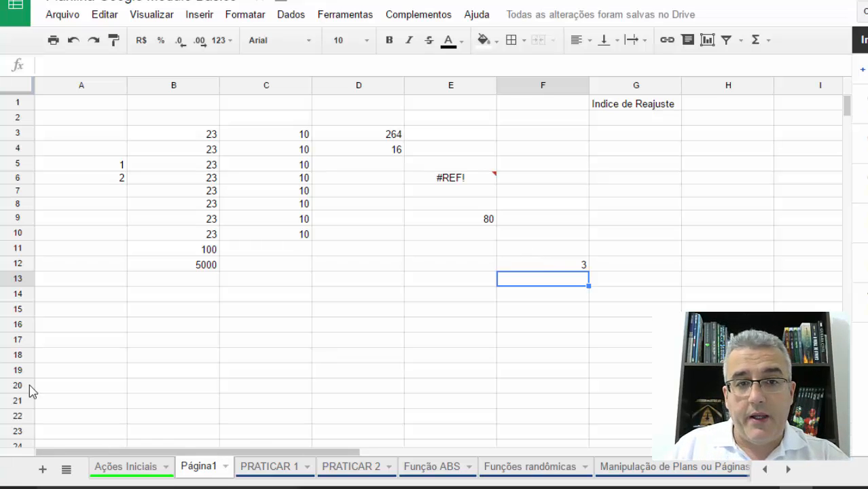
Enter 1000 in cell A14 to test the whole-column named range.
click(84, 294)
text(1000)
key(Return)
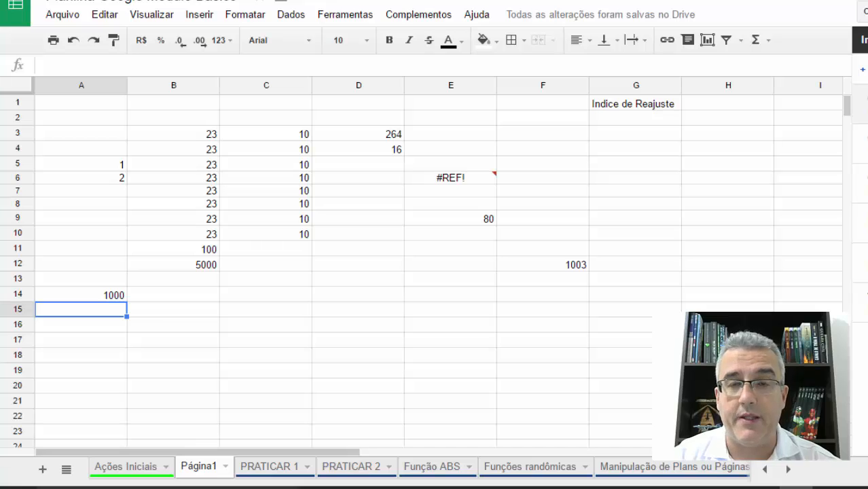
Examine the SOMA formula in cell D3 and the cells covered by its named range Valores.
click(394, 136)
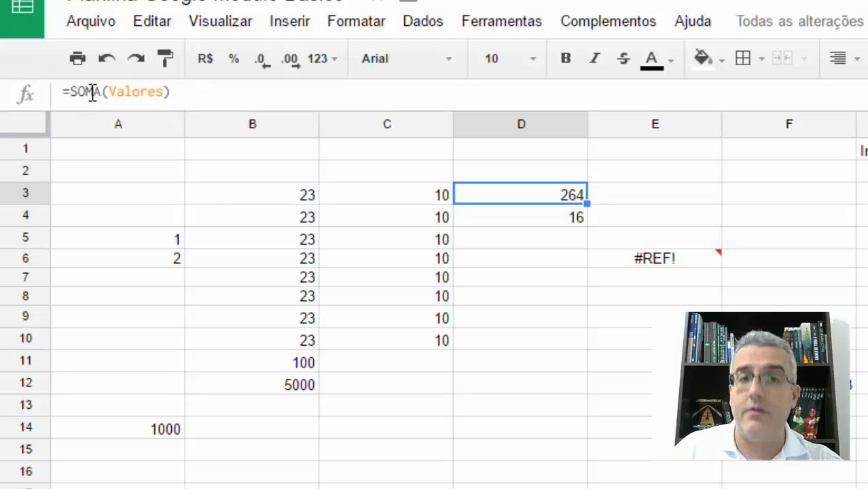
click(116, 91)
double_click(143, 91)
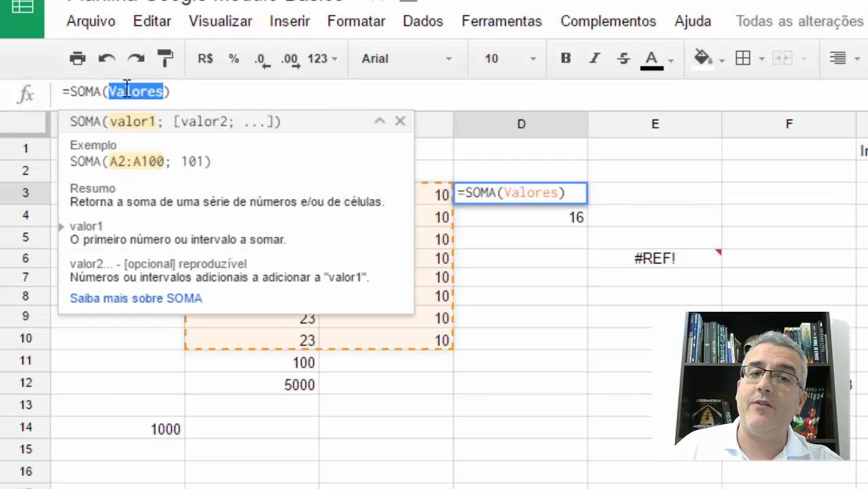
click(194, 89)
click(165, 88)
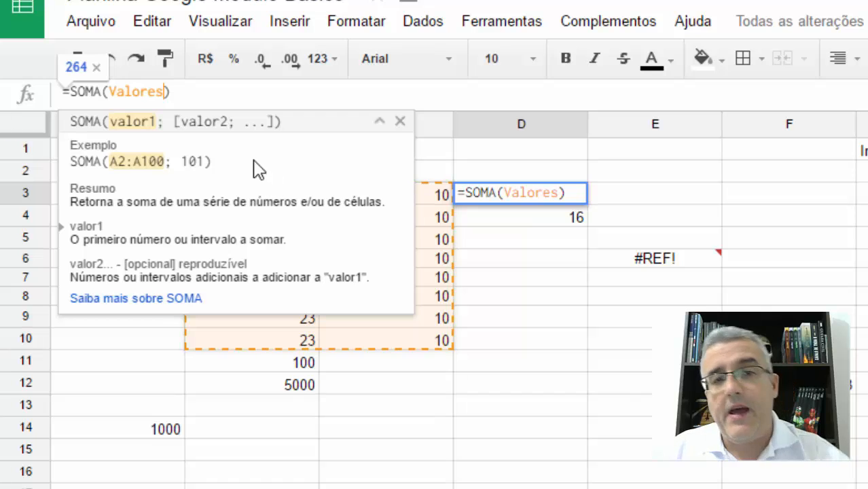
key(Return)
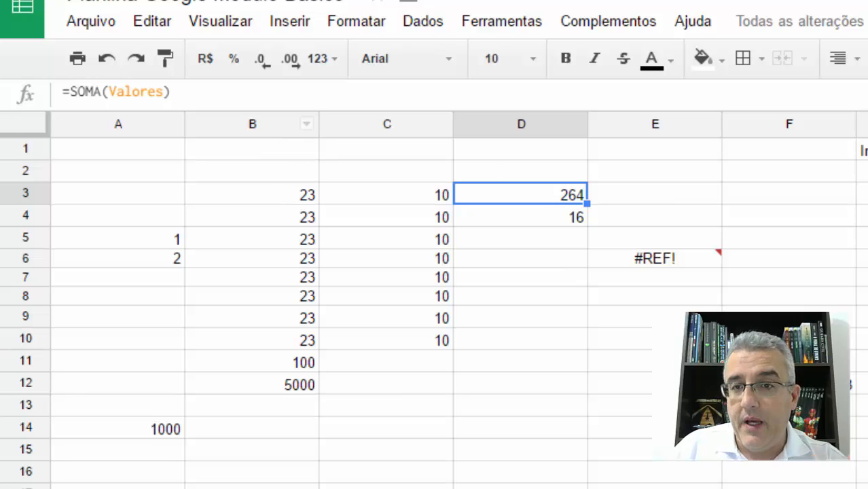
click(866, 277)
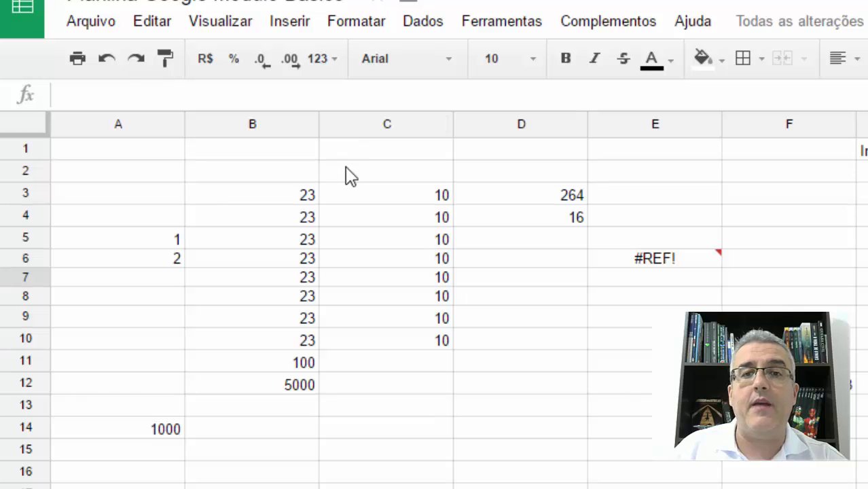
Compare the named-range formulas in cells D3, D4 and E9 with the plain values in columns B and C.
click(511, 197)
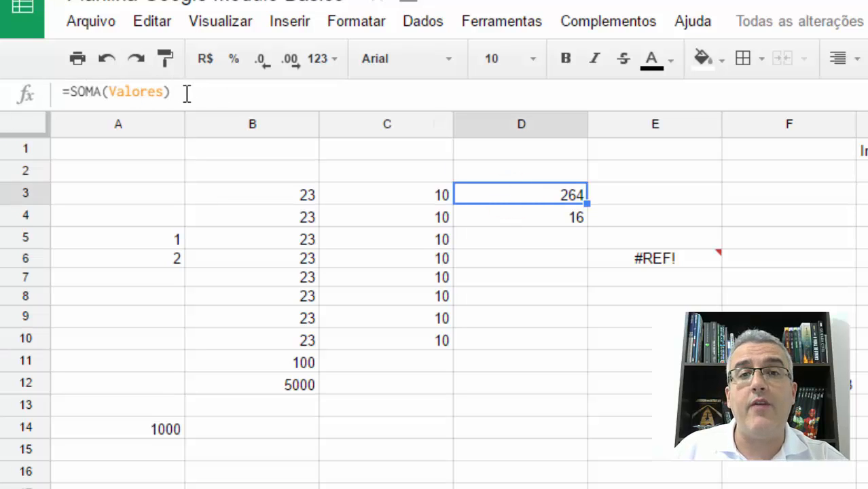
click(296, 240)
click(295, 277)
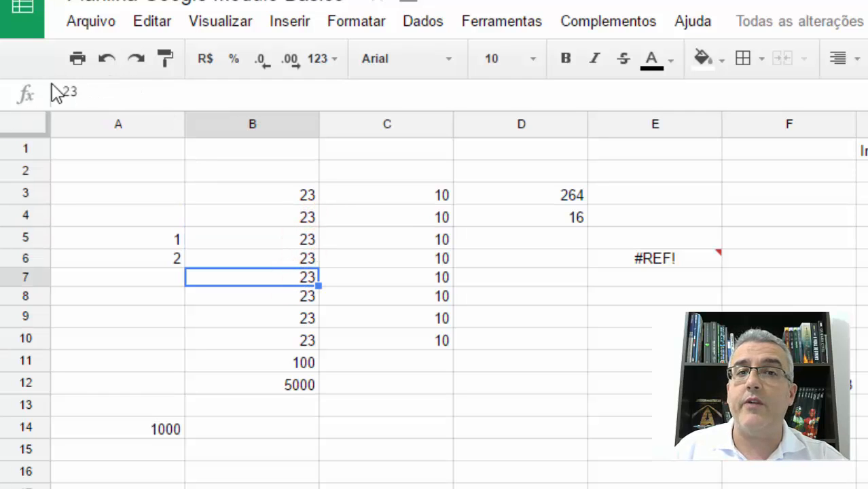
click(374, 238)
click(574, 219)
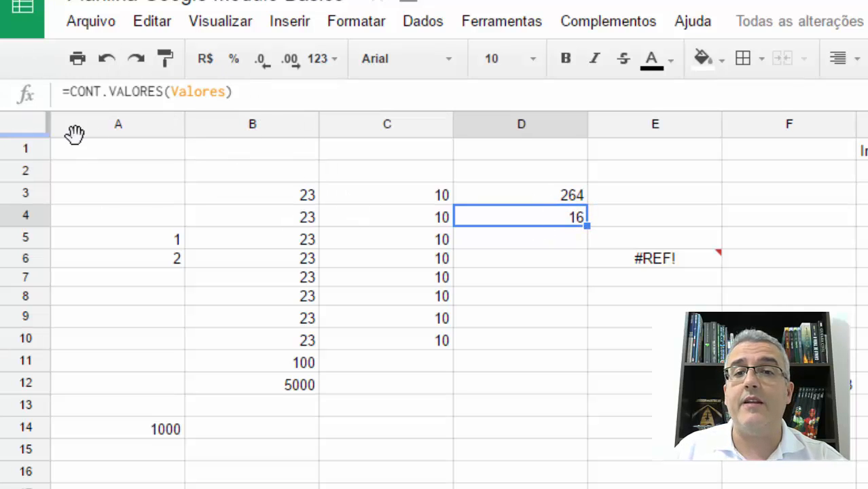
click(640, 317)
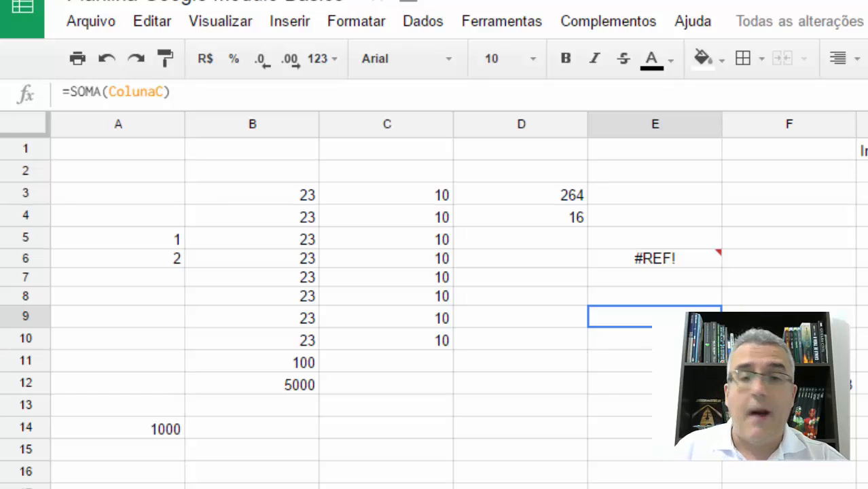
Remove the broken #REF! argument from the SOMA formula in cell E6, keeping the ColunaB argument.
click(674, 262)
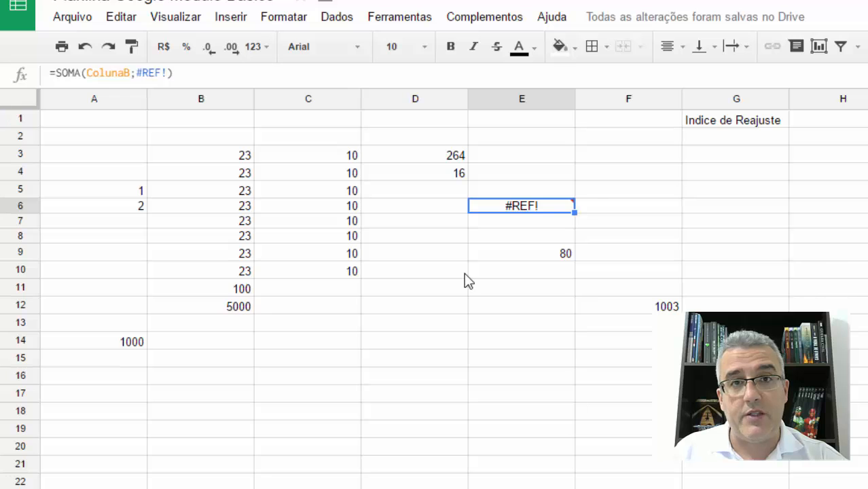
key(F2)
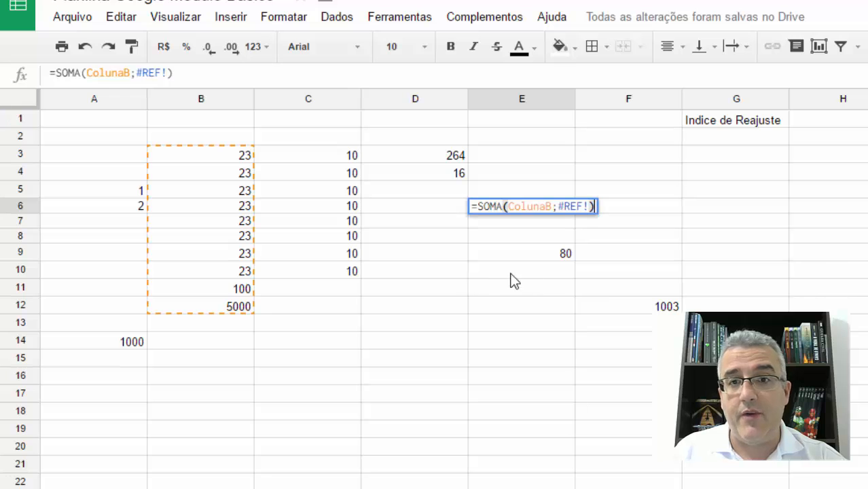
double_click(590, 206)
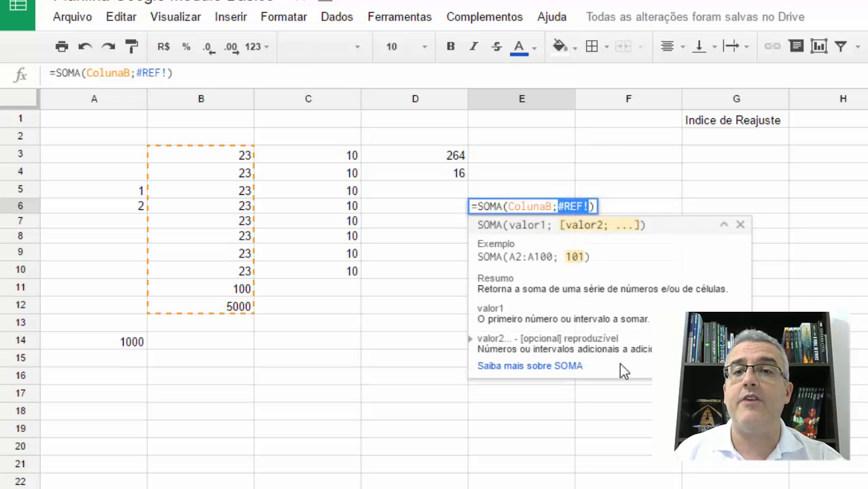
key(BackSpace)
key(Return)
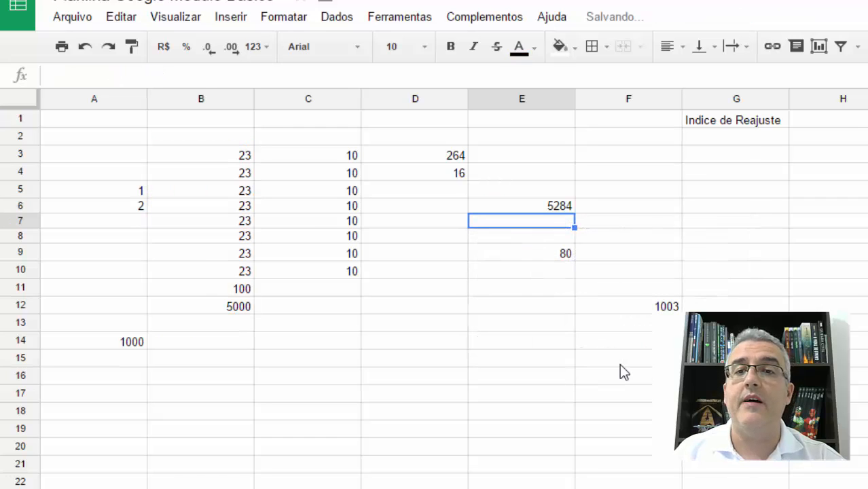